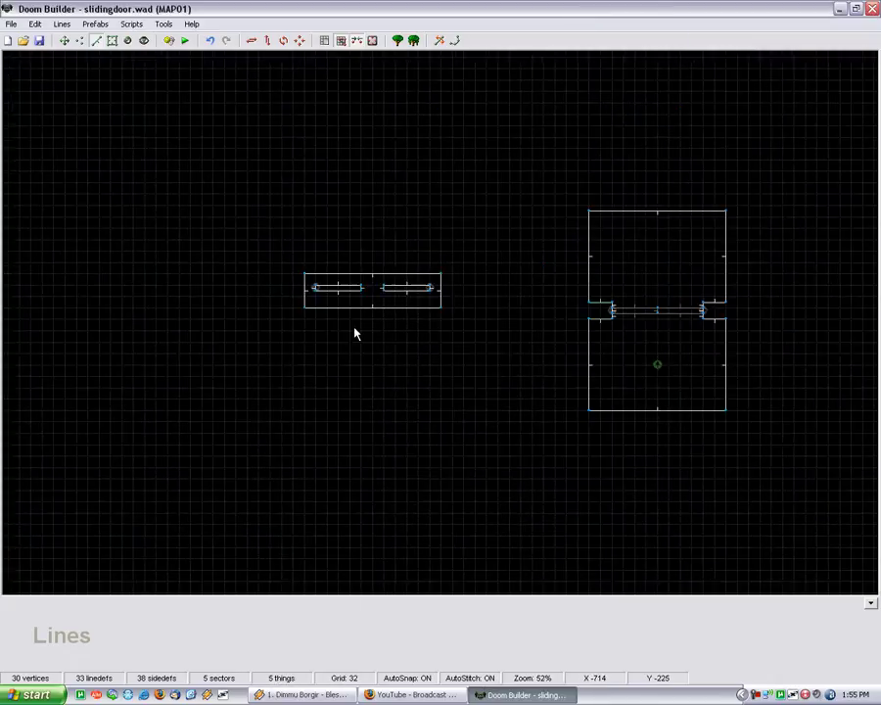
- Examine the map layout, including the separate polyobject door sector and the rooms, in the 2D view and 3D mode
scroll(362, 313, up, 1)
scroll(450, 264, down, 1)
scroll(490, 272, up, 1)
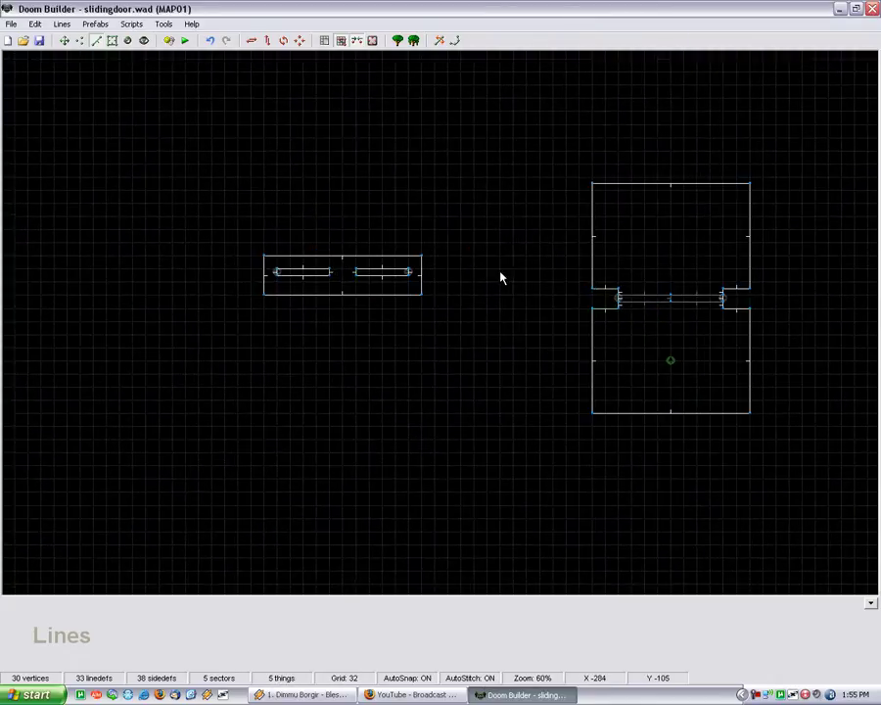
scroll(660, 320, up, 1)
scroll(366, 319, up, 1)
scroll(318, 380, down, 1)
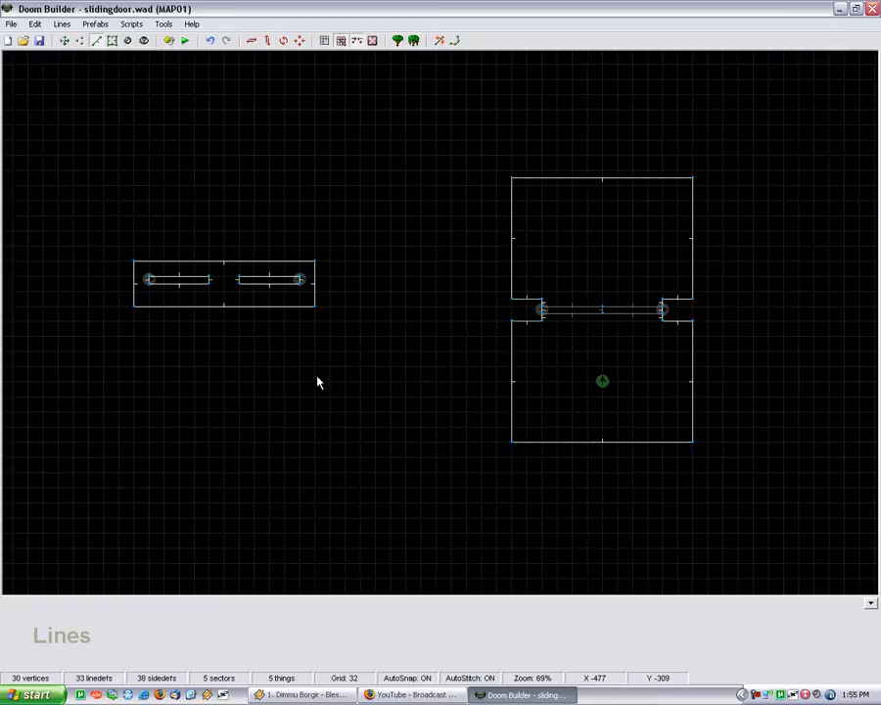
scroll(450, 311, up, 1)
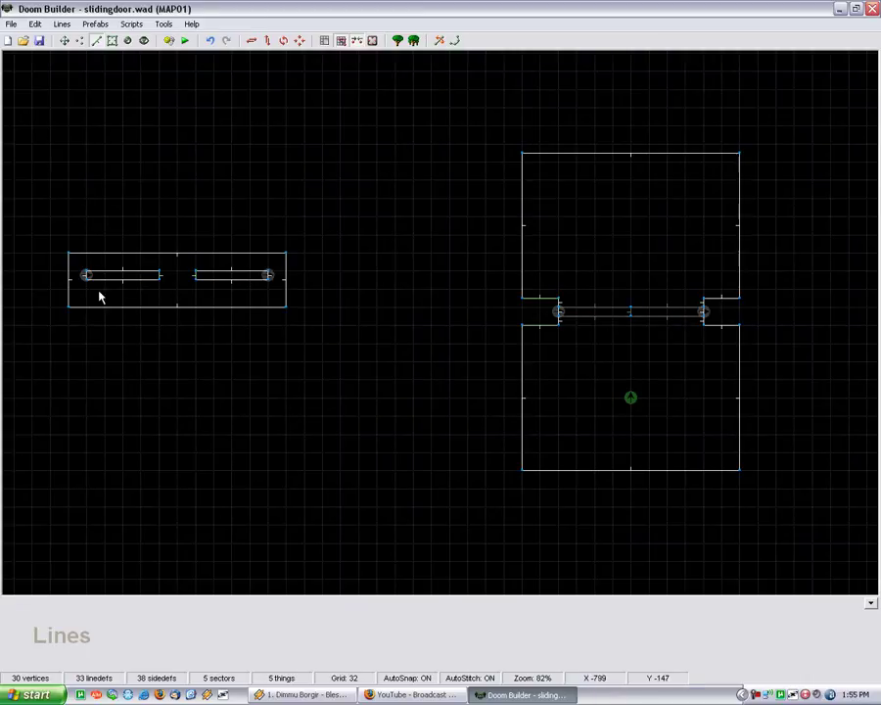
key(w)
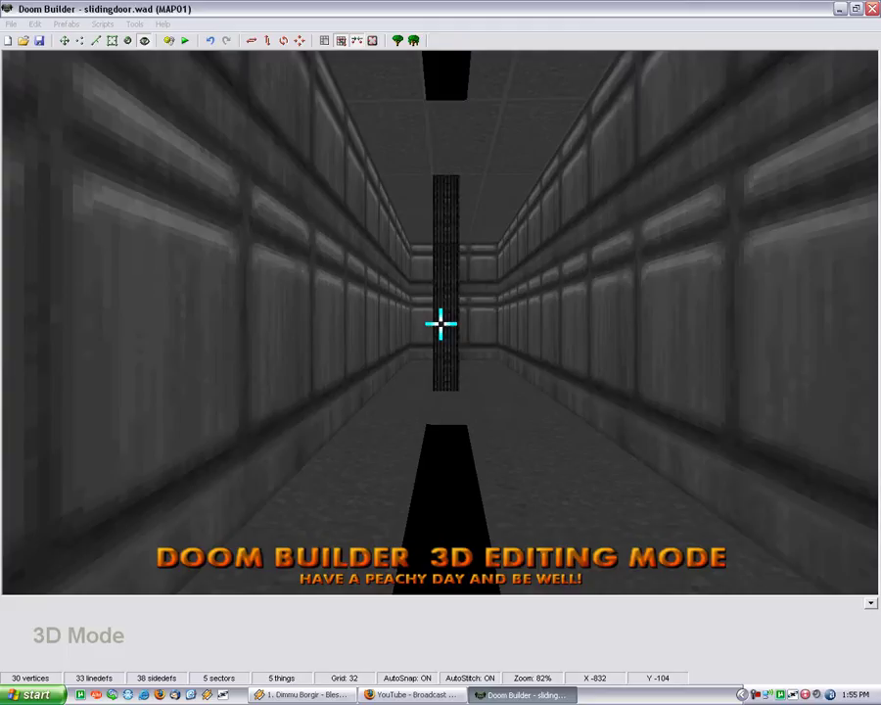
key(e)
key(f)
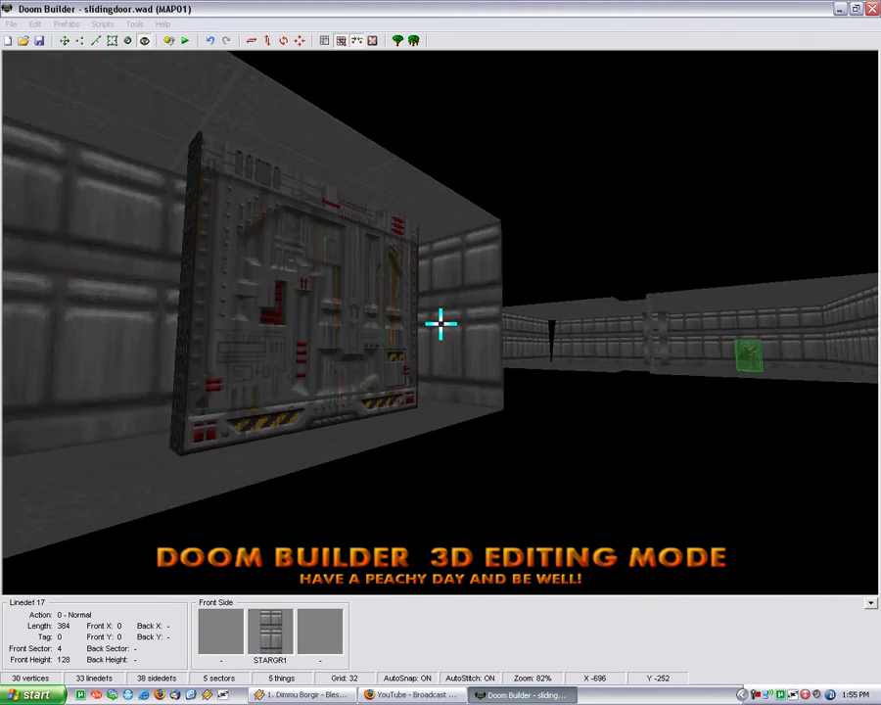
key(e)
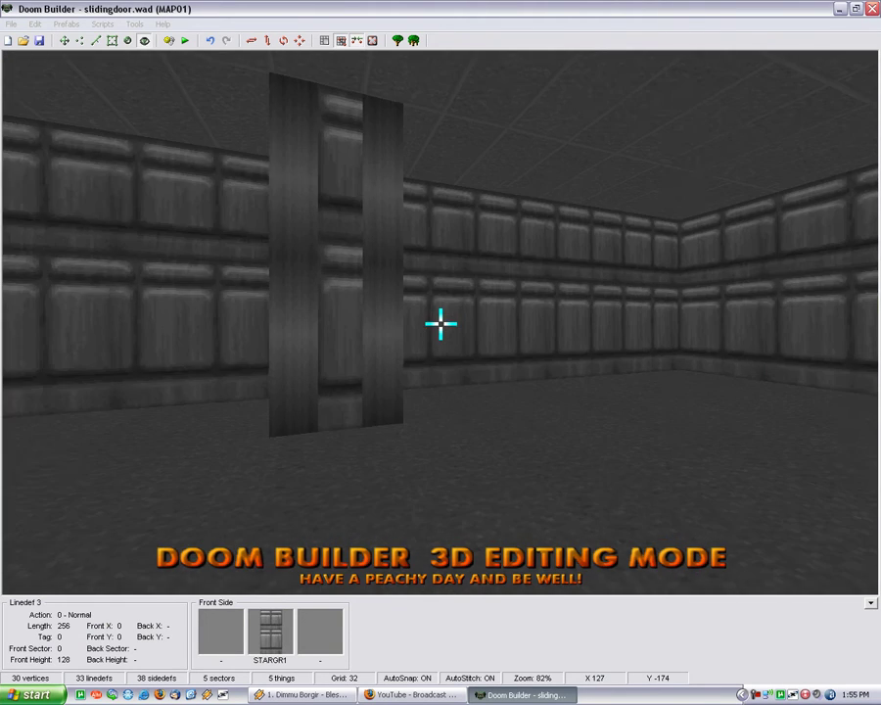
- In 3D mode, apply the DOORSTOP texture to the metal door-frame strip next to the switch
key(s)
key(s)
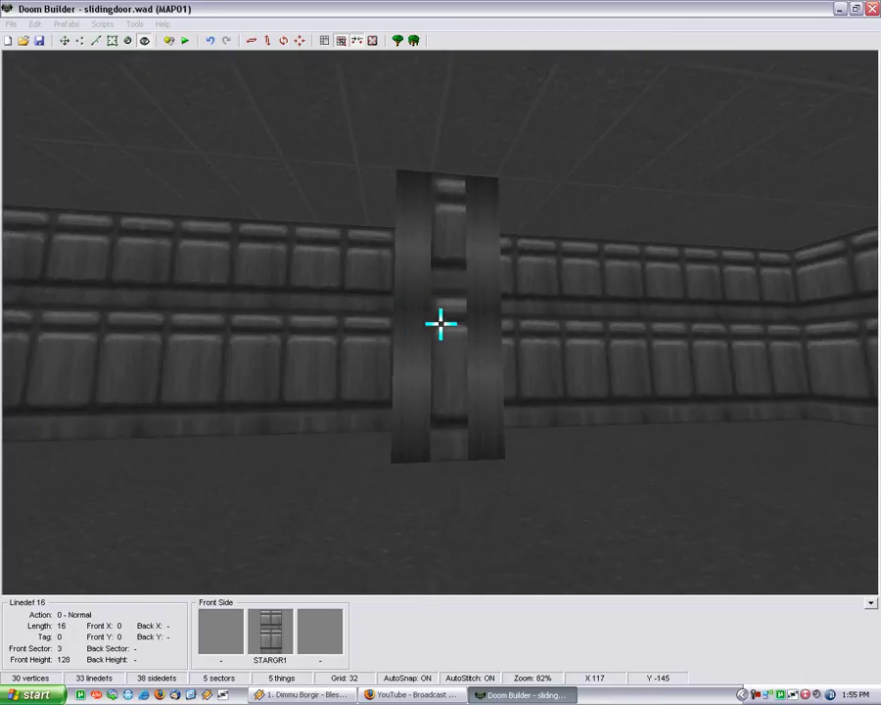
key(e)
key(e)
key(d)
key(e)
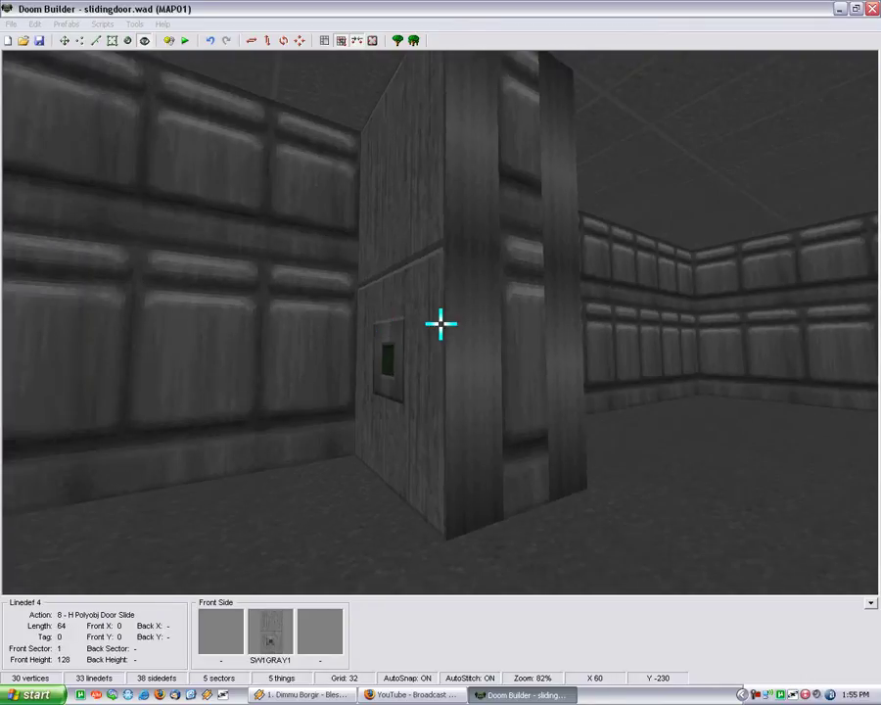
click(440, 322)
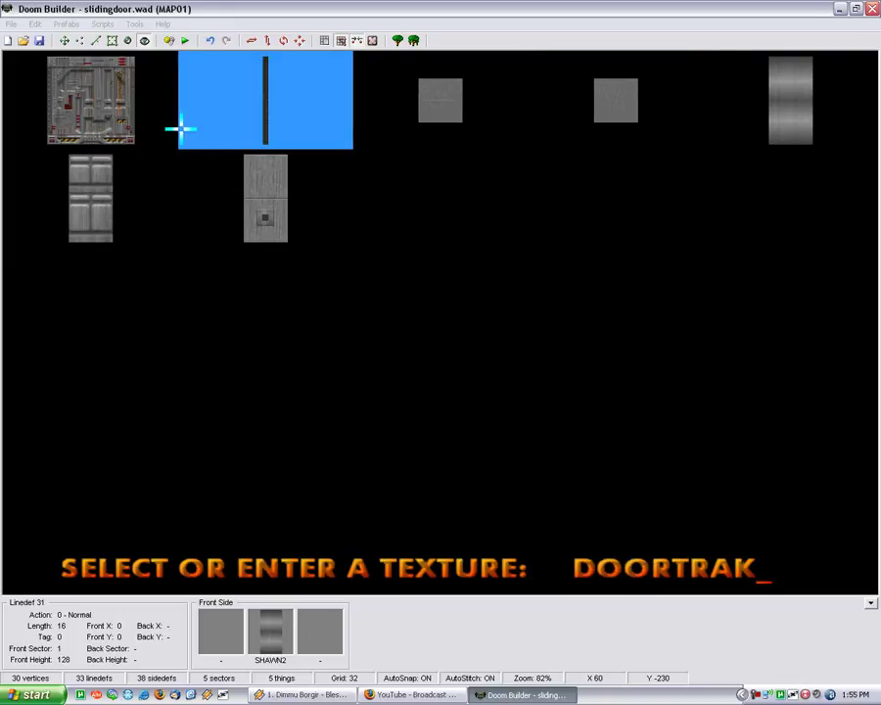
scroll(582, 168, up, 5)
click(504, 267)
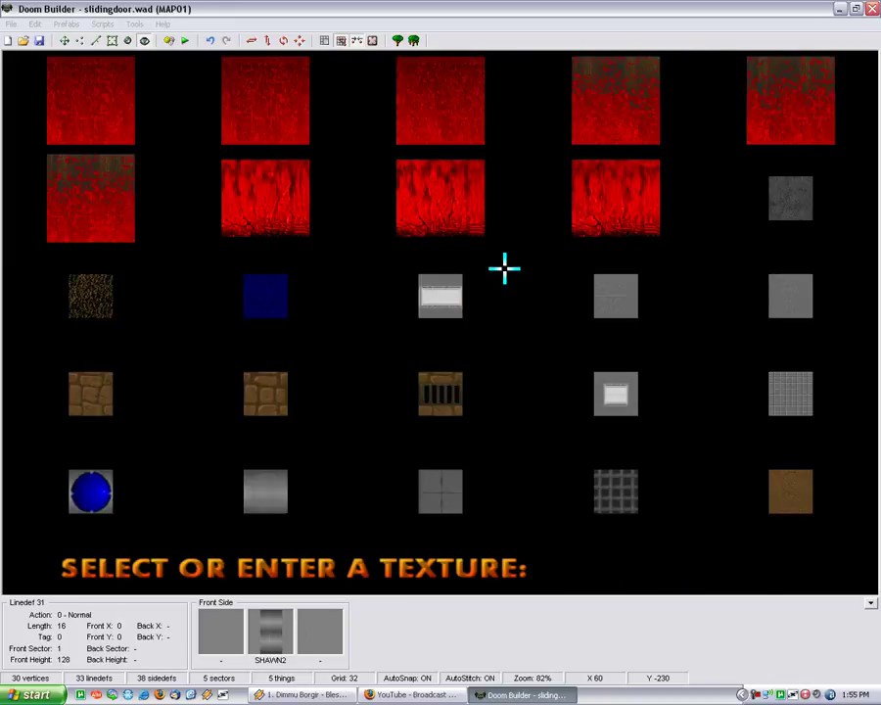
text(DOORST)
key(Return)
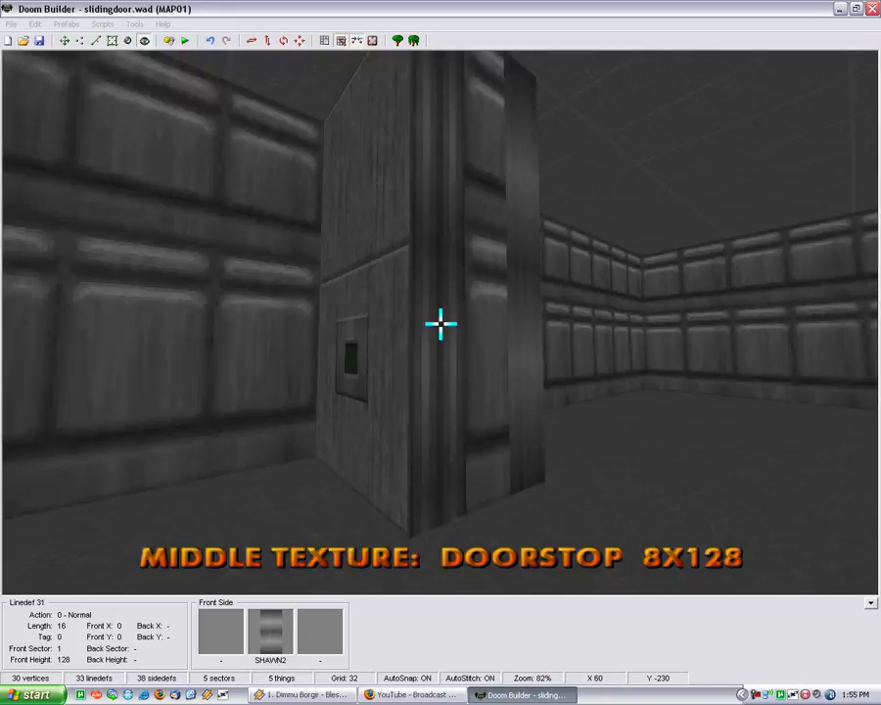
- Apply the DOORSTOP texture to the remaining metal strips on both sides of the door frame
right_click(441, 323)
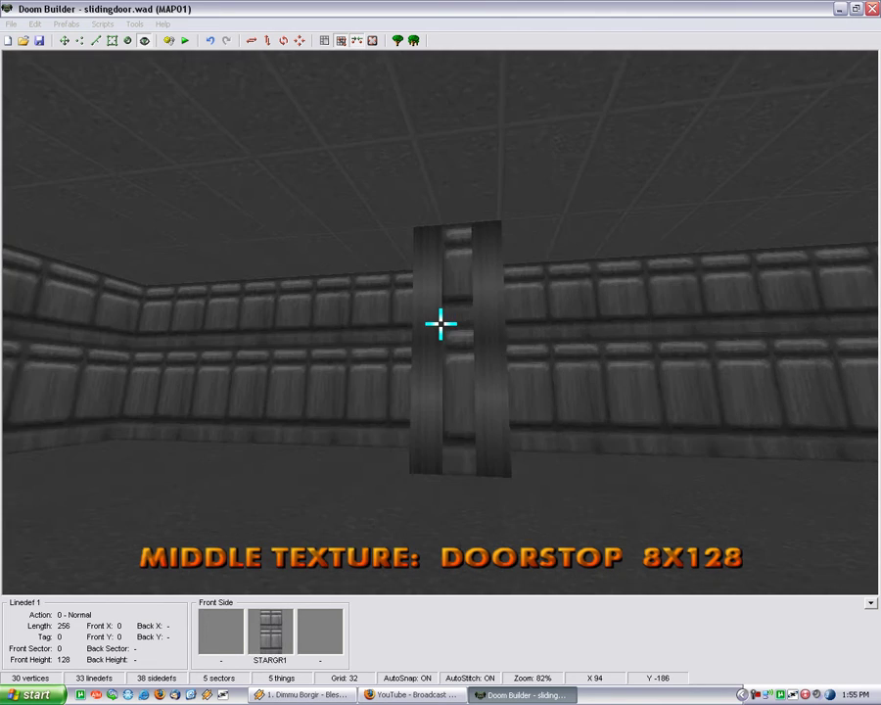
key(e)
click(440, 323)
click(370, 58)
key(f)
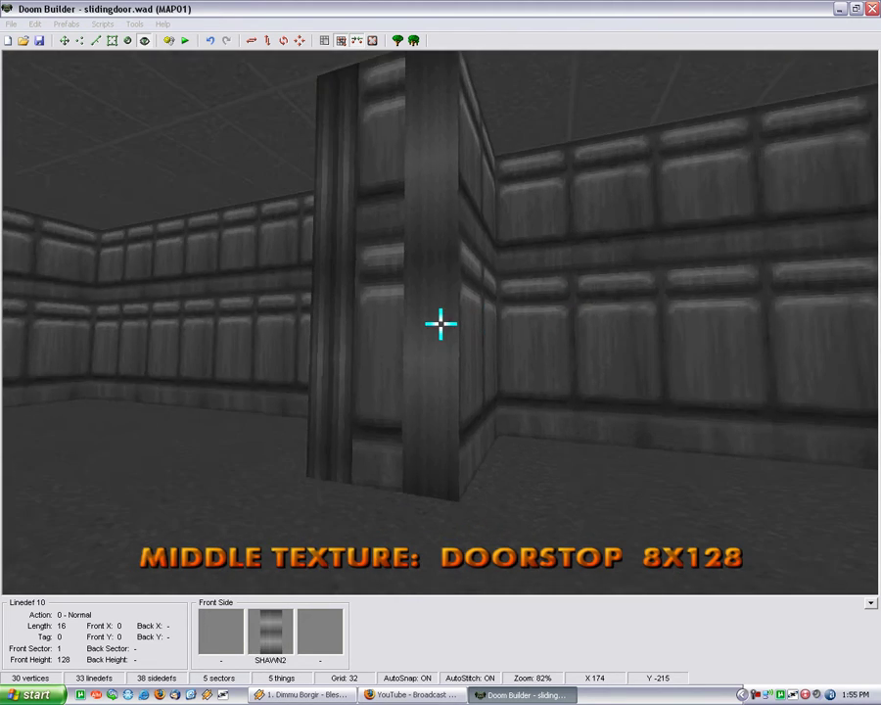
click(440, 323)
click(370, 59)
- Examine the front faces and edges of the two polyobject door panels in 3D mode
key(s)
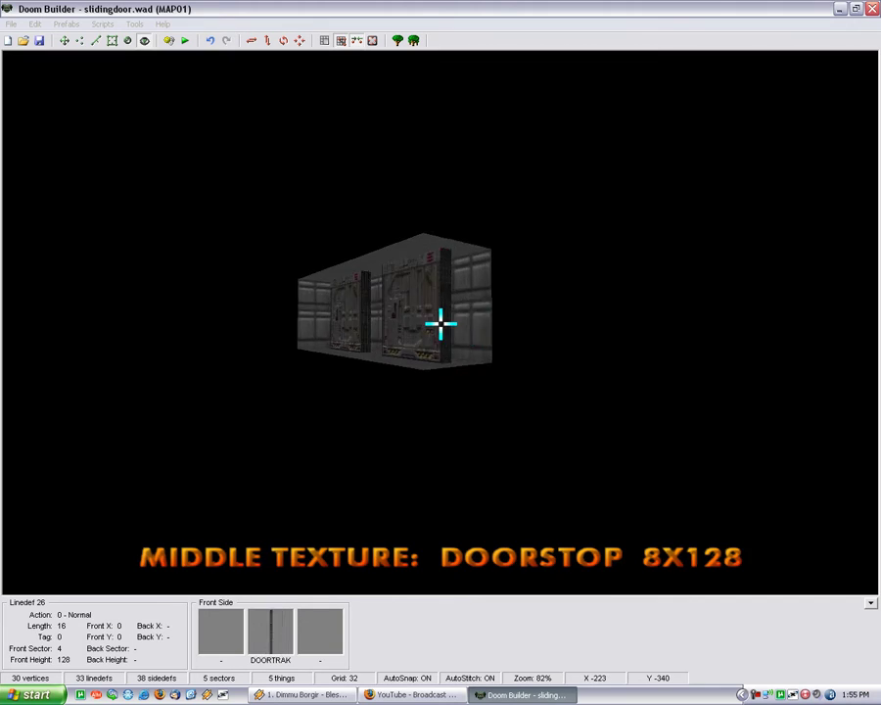
key(w)
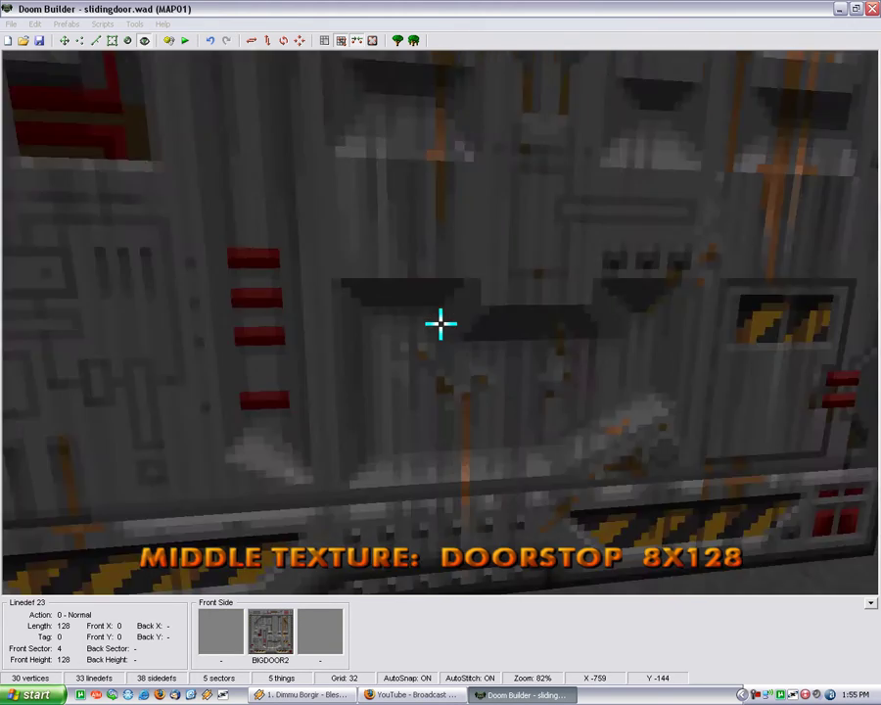
key(d)
key(s)
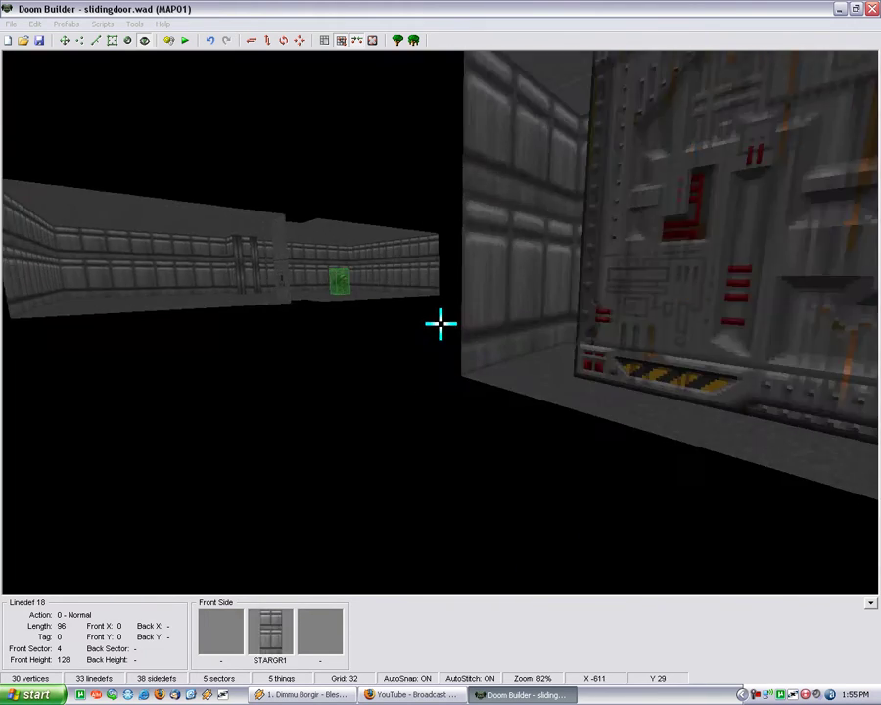
key(s)
key(d)
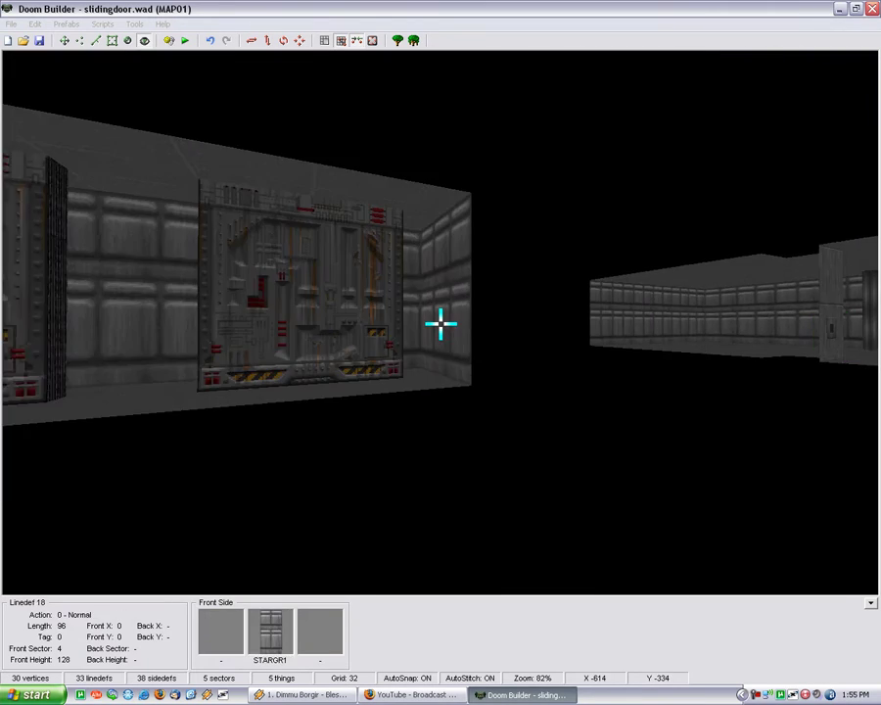
key(w)
key(q)
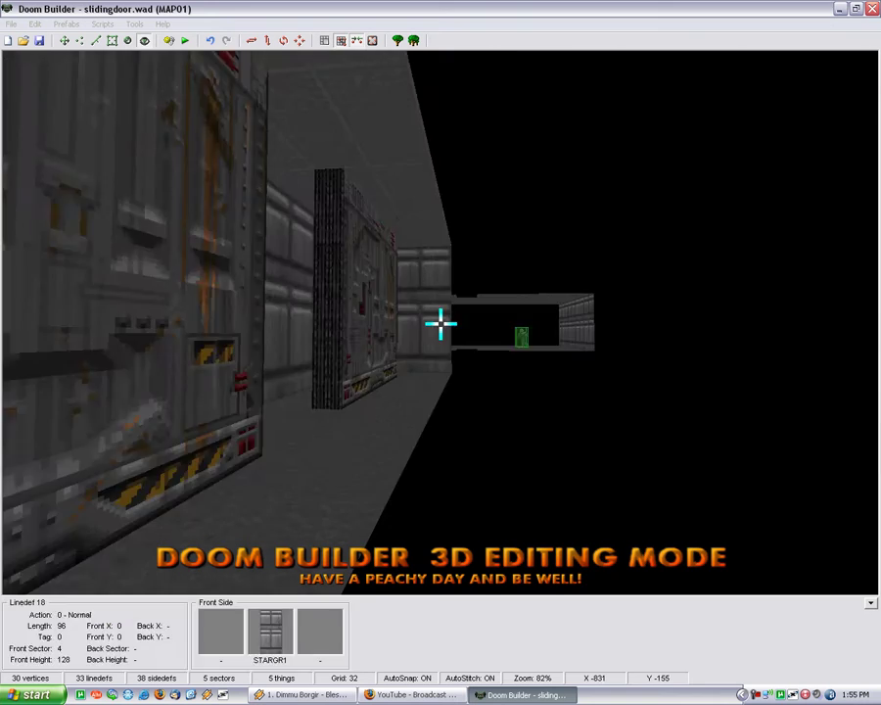
key(w)
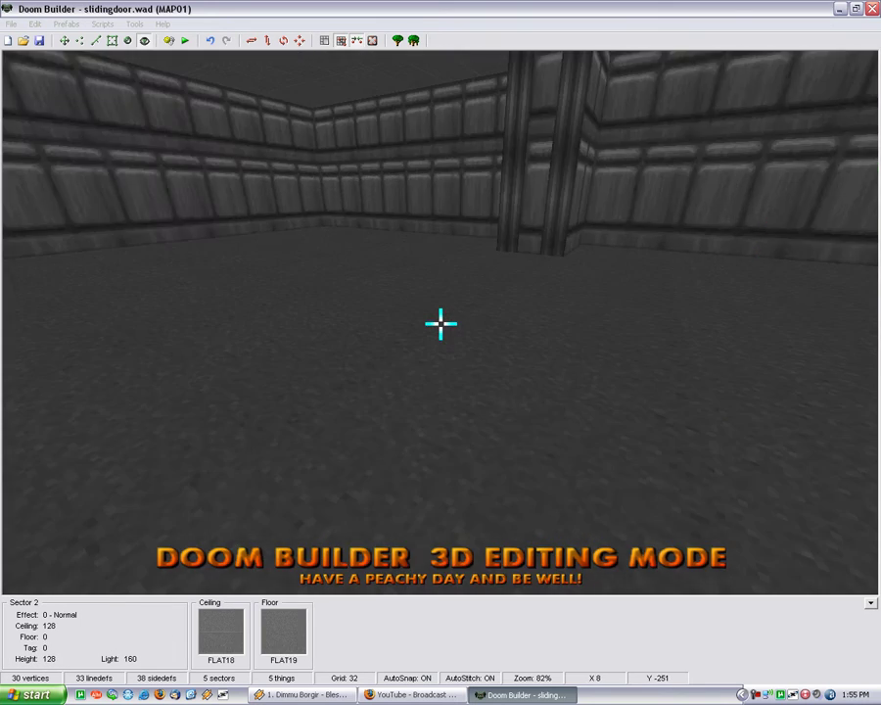
- Try raising the floor of the doorway strip to 8 and return it to 0
key(e)
scroll(440, 324, up, 1)
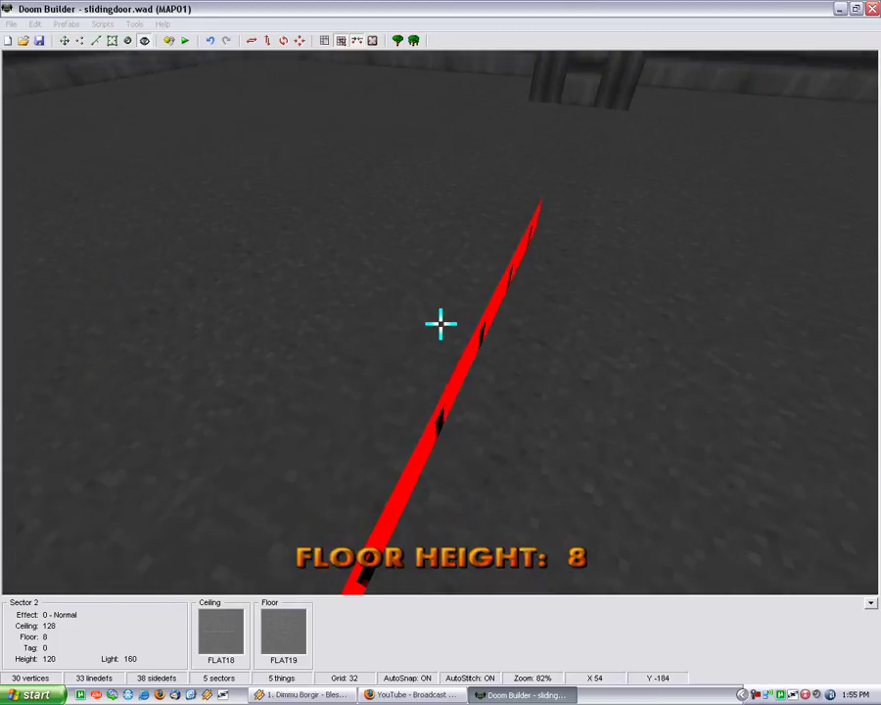
scroll(441, 323, down, 1)
scroll(440, 324, up, 1)
scroll(441, 324, down, 1)
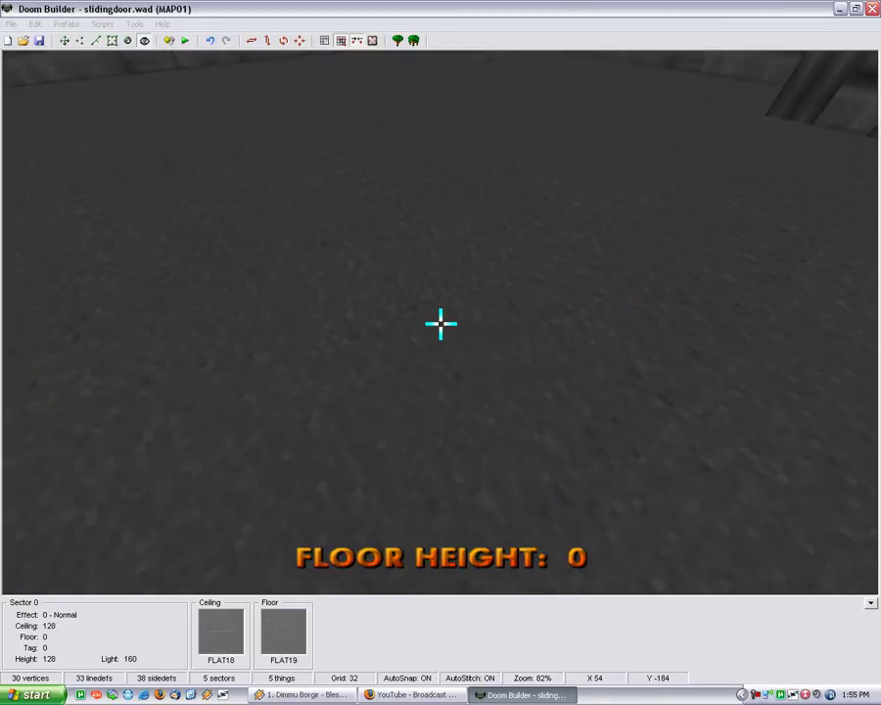
scroll(441, 324, up, 1)
scroll(441, 324, down, 1)
- Try changing the brightness of the doorway strip and return it to 160
key(d)
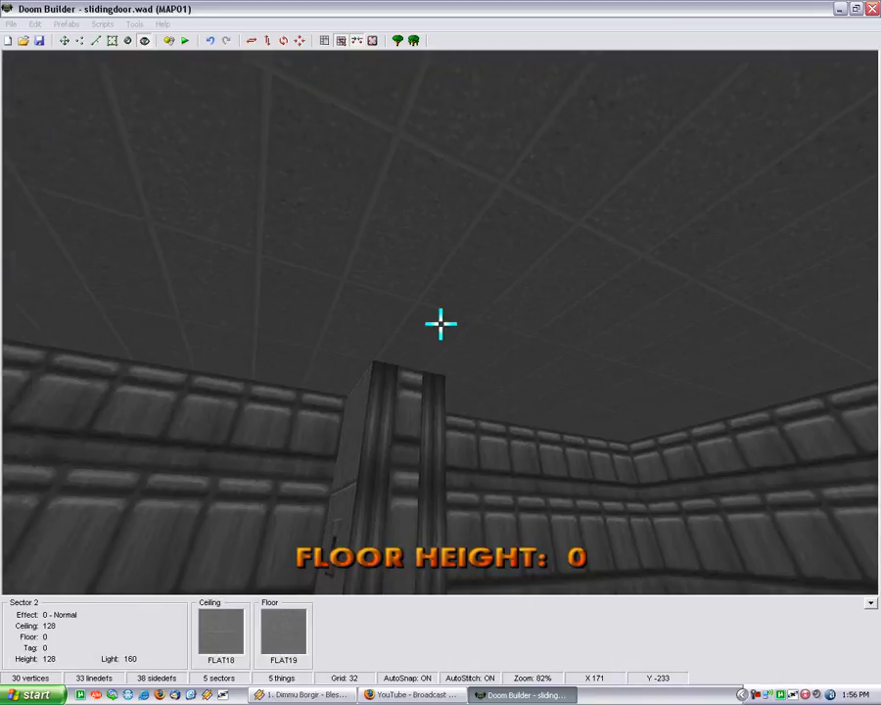
ctrl+scroll(440, 324, down, 1)
shift+scroll(440, 324, up, 1)
key(w)
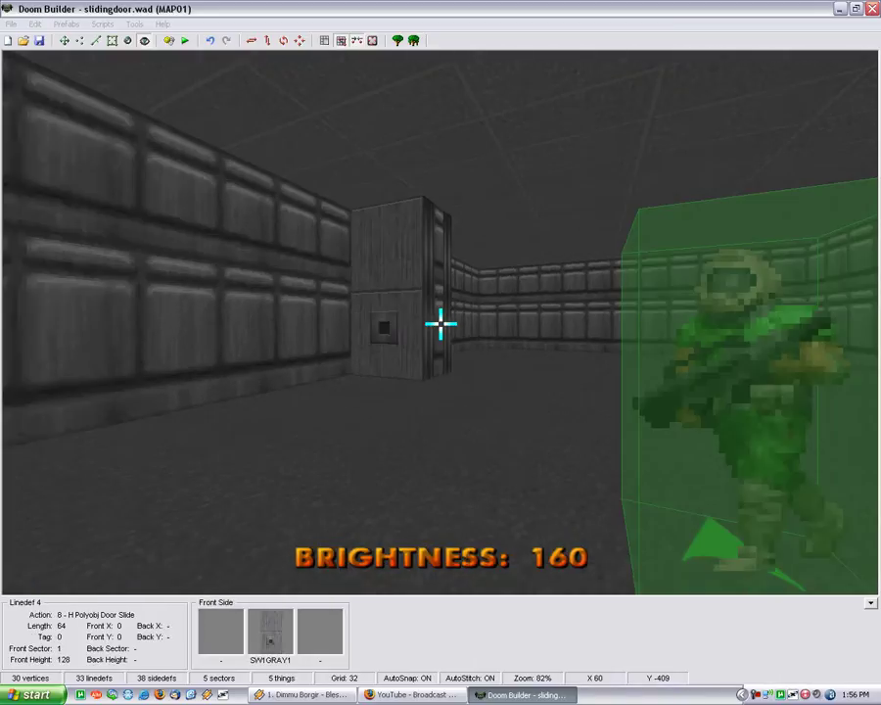
- Leave 3D mode, switch to Things mode and view the properties of the first door panel's polyobject anchor
key(Escape)
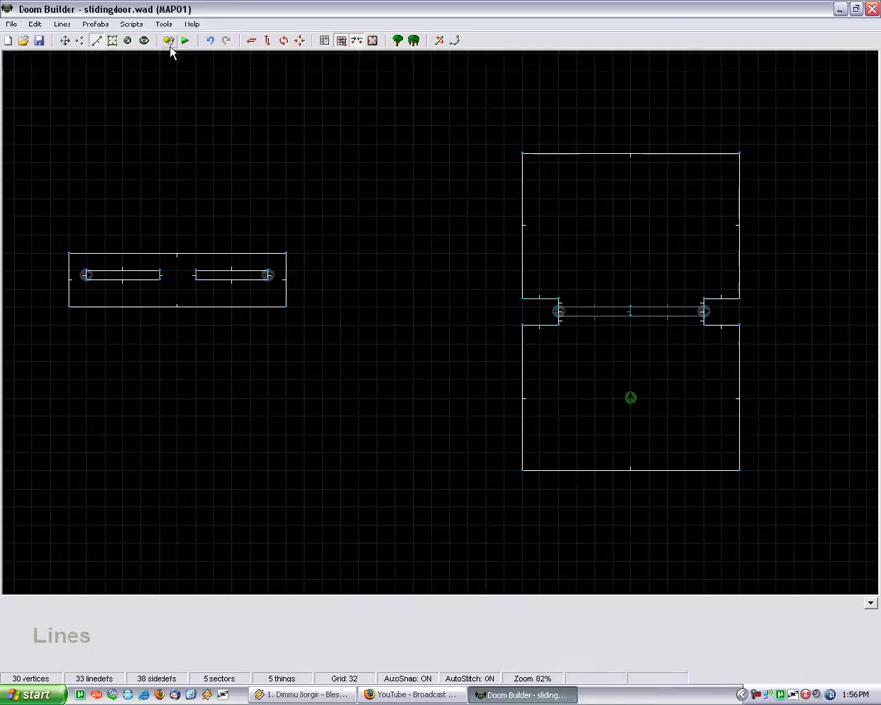
click(129, 41)
scroll(96, 248, up, 5)
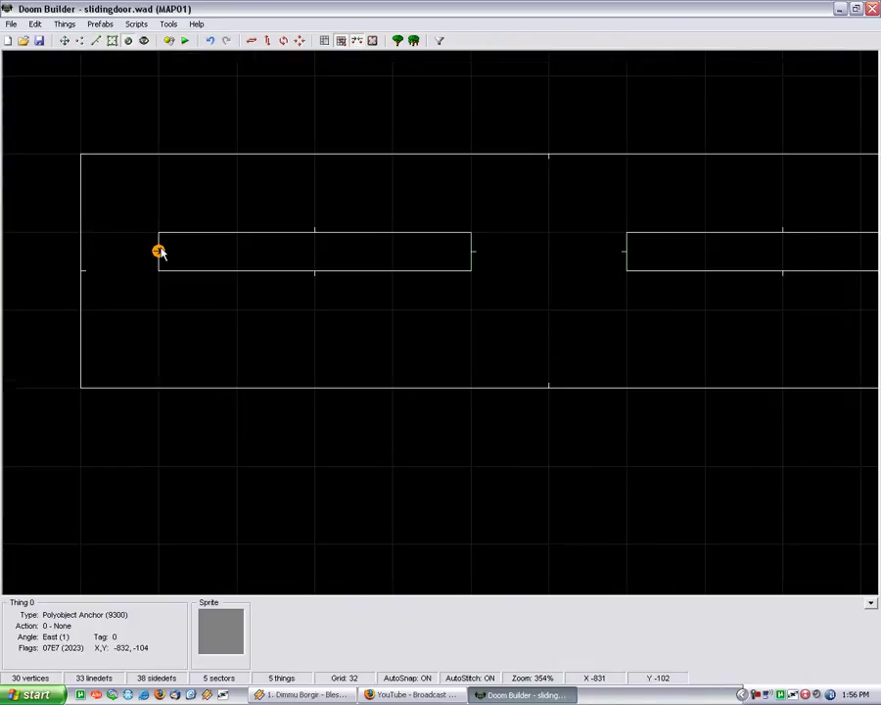
click(161, 252)
right_click(161, 252)
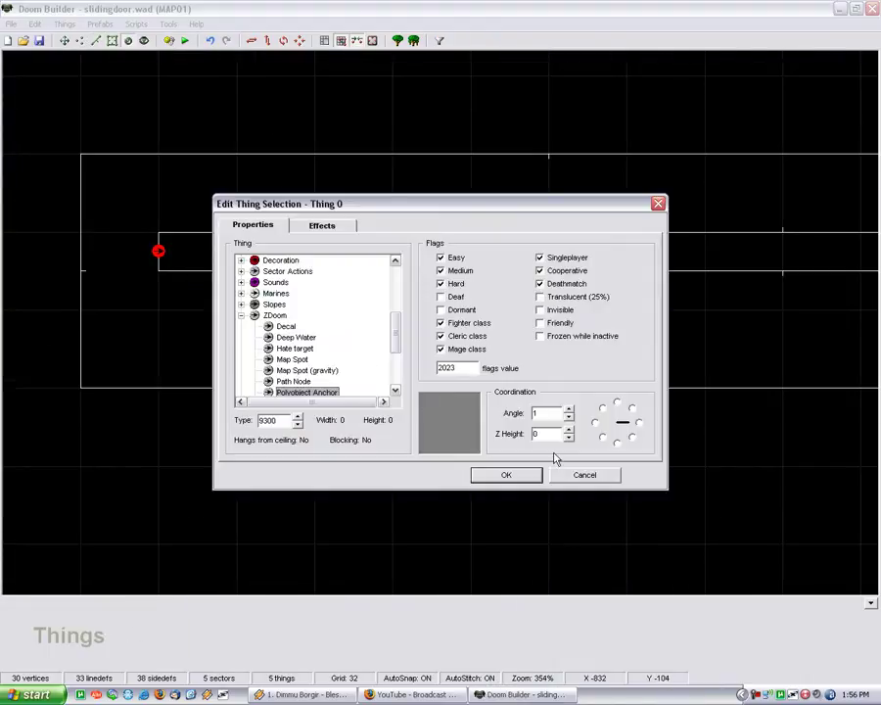
click(586, 477)
scroll(176, 206, down, 6)
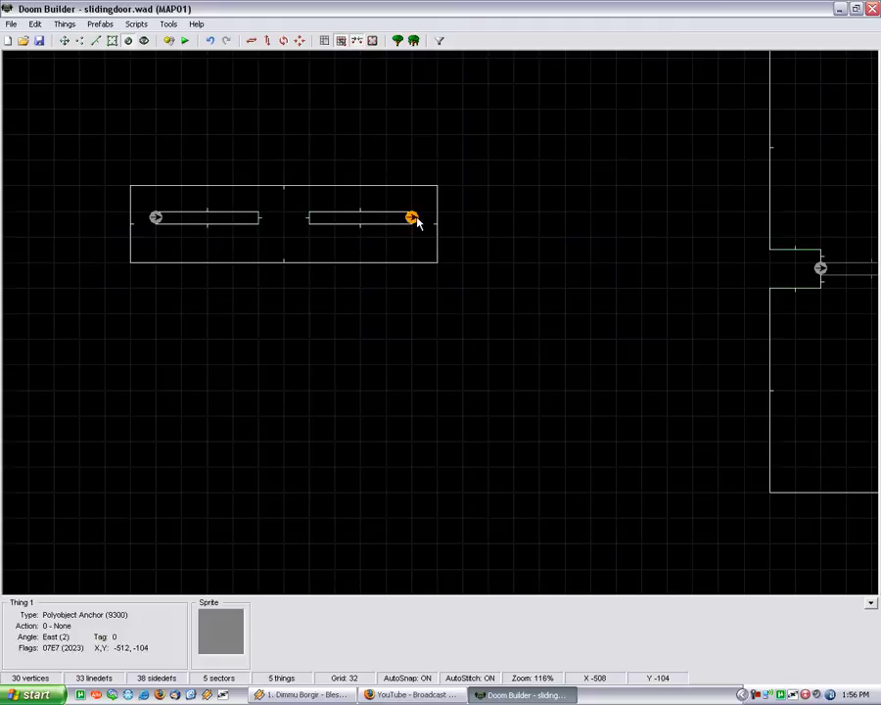
- View the properties of the polyobject start spots on both sides of the doorway
scroll(37, 200, down, 4)
scroll(600, 210, up, 3)
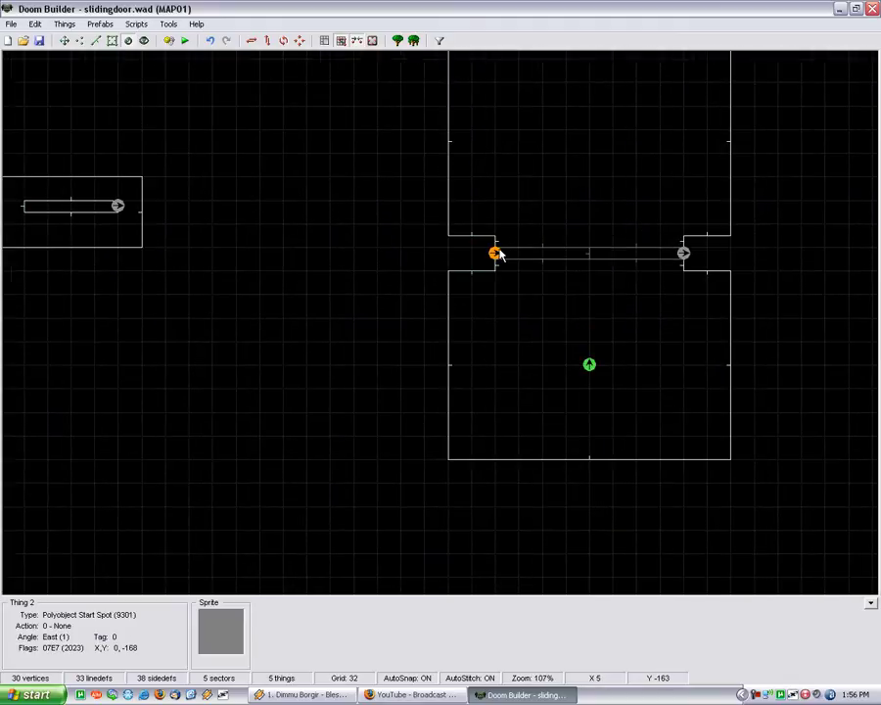
right_click(496, 254)
click(607, 478)
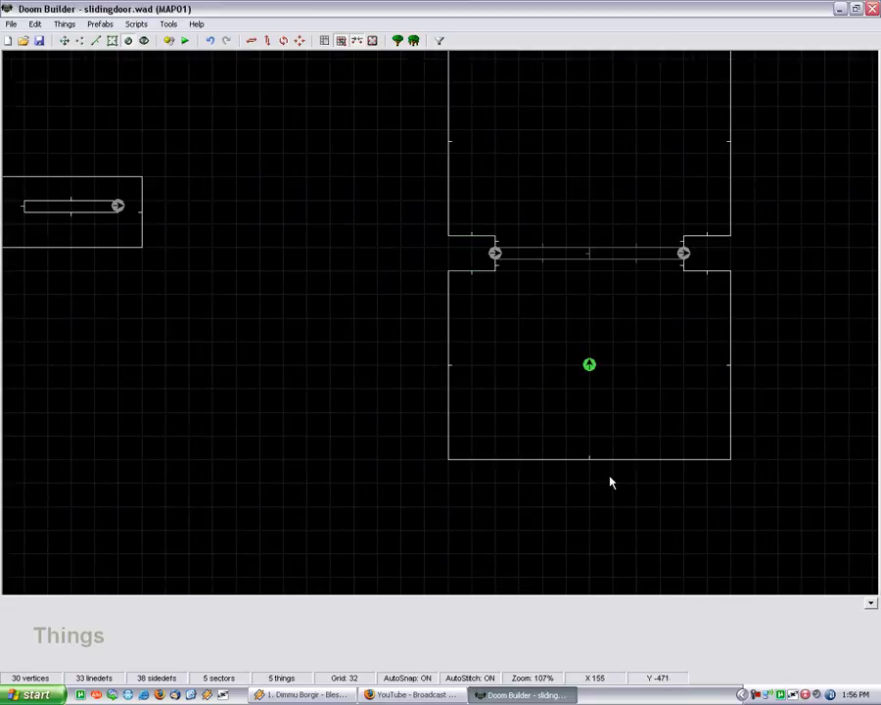
right_click(682, 254)
click(589, 472)
- Set the grid size to 8
scroll(450, 236, up, 6)
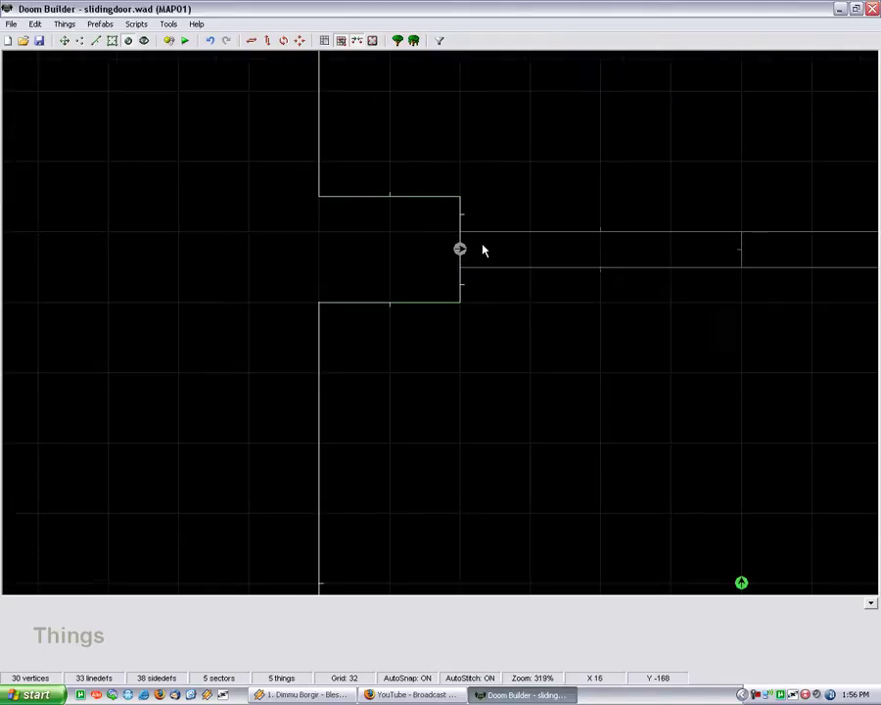
click(327, 41)
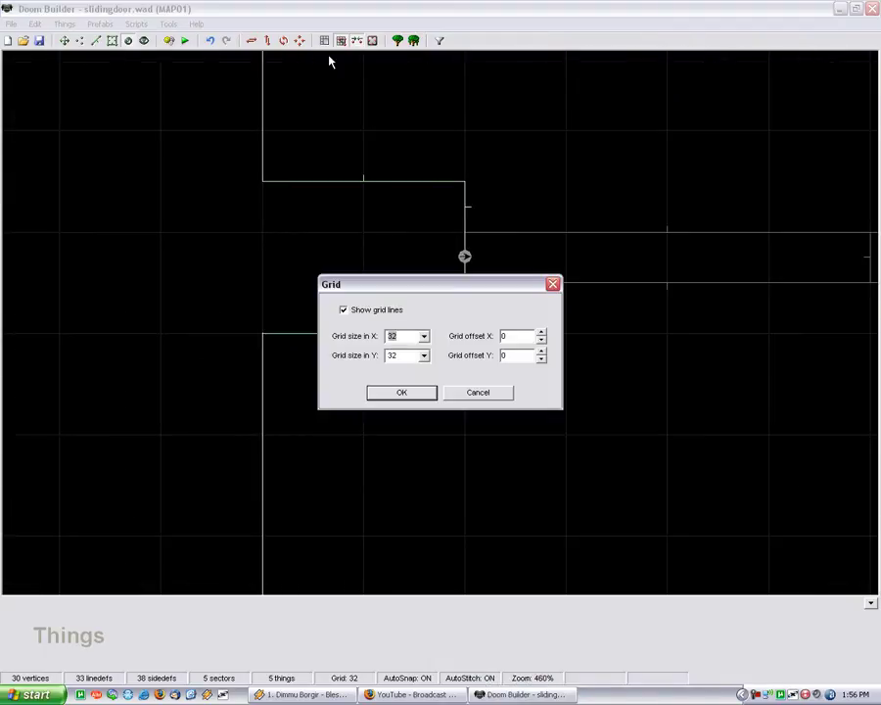
text(8)
key(Return)
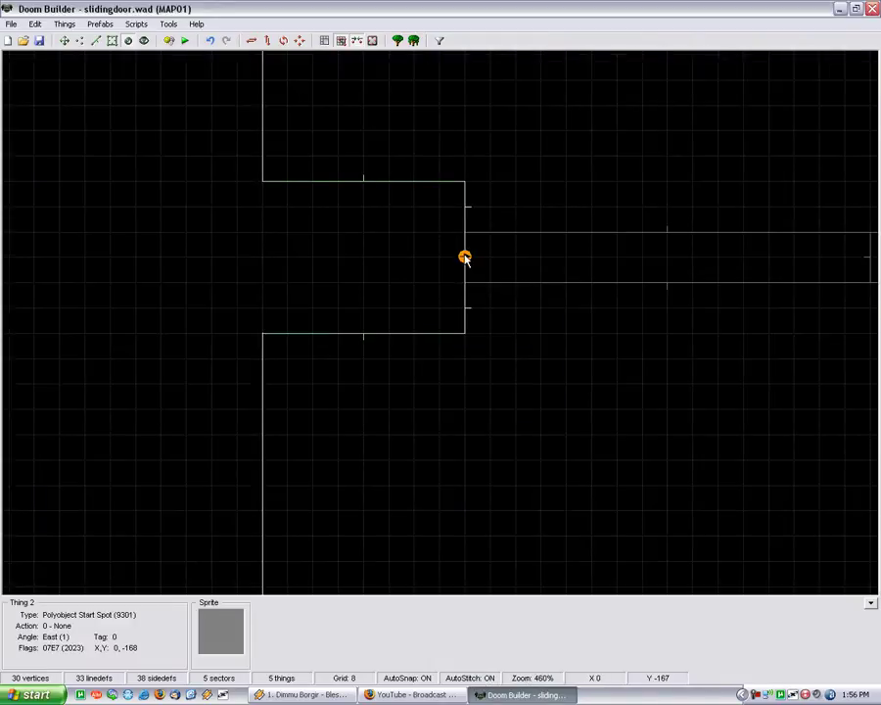
- Switch to Lines mode and view the action properties of the door panels' two facing end lines
scroll(509, 294, down, 8)
scroll(287, 314, up, 4)
click(96, 40)
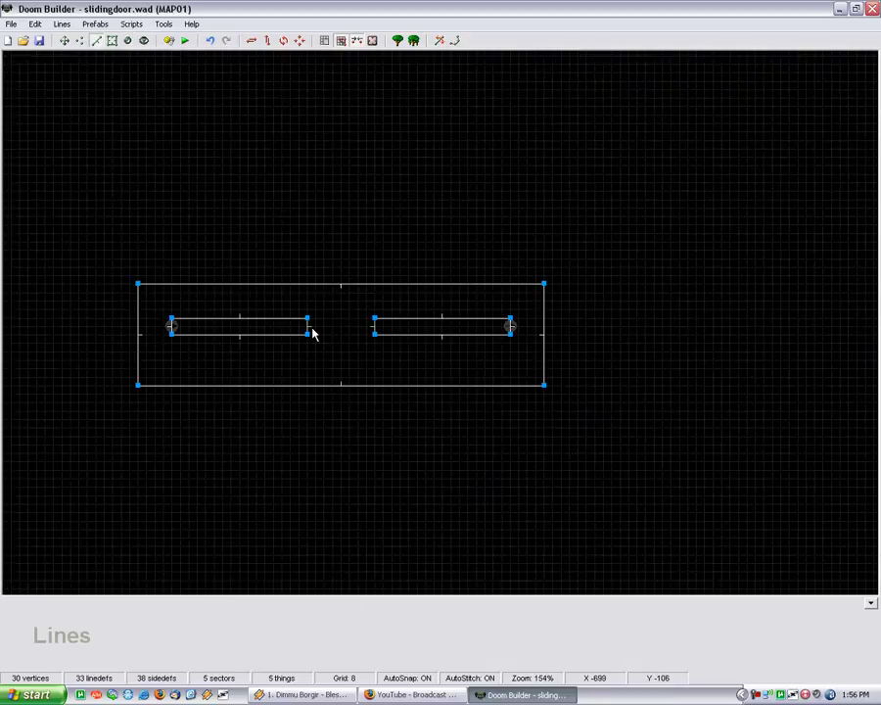
right_click(374, 330)
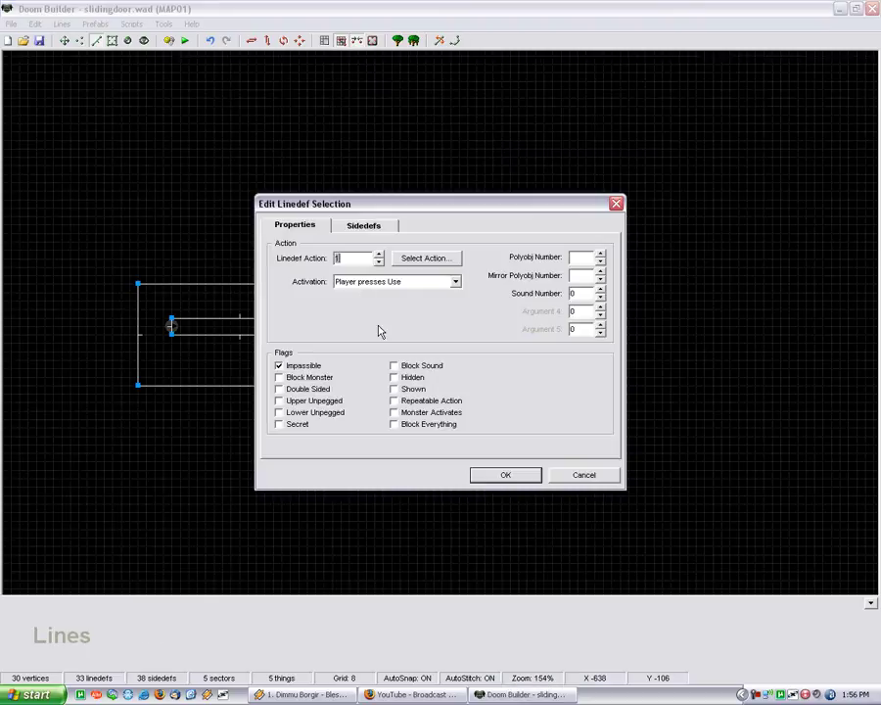
click(571, 475)
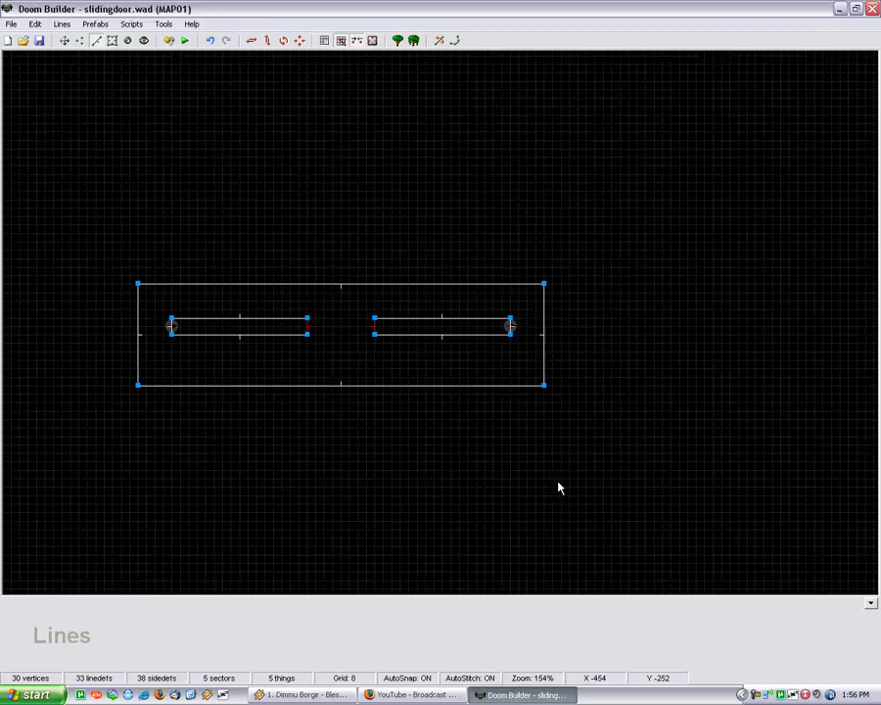
- Examine the first door panel's inner end line, including its Polyobj Start Line action and polyobject number
right_click(308, 327)
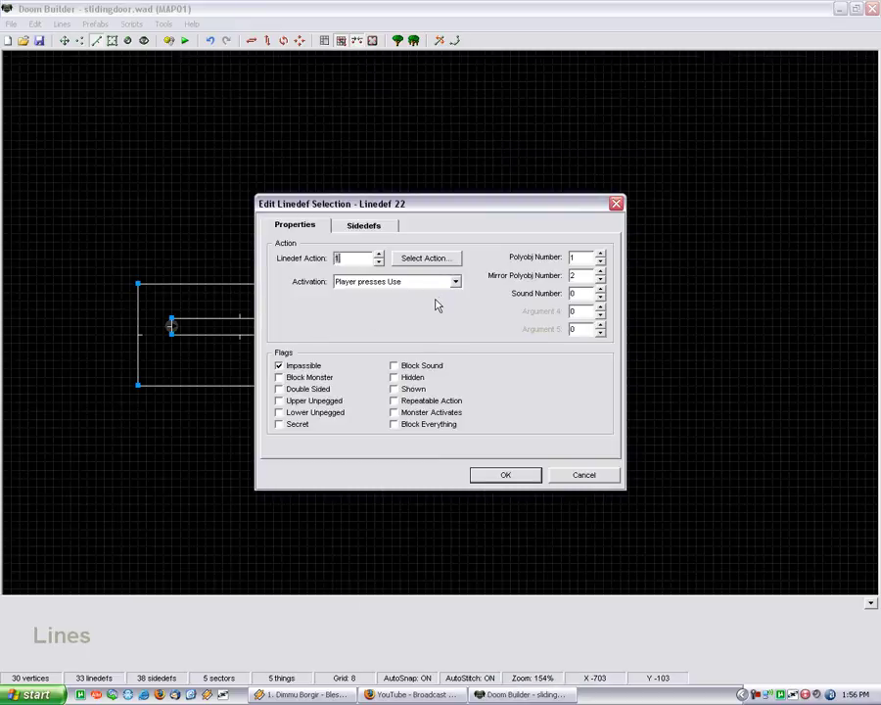
drag(464, 202, 651, 152)
click(609, 212)
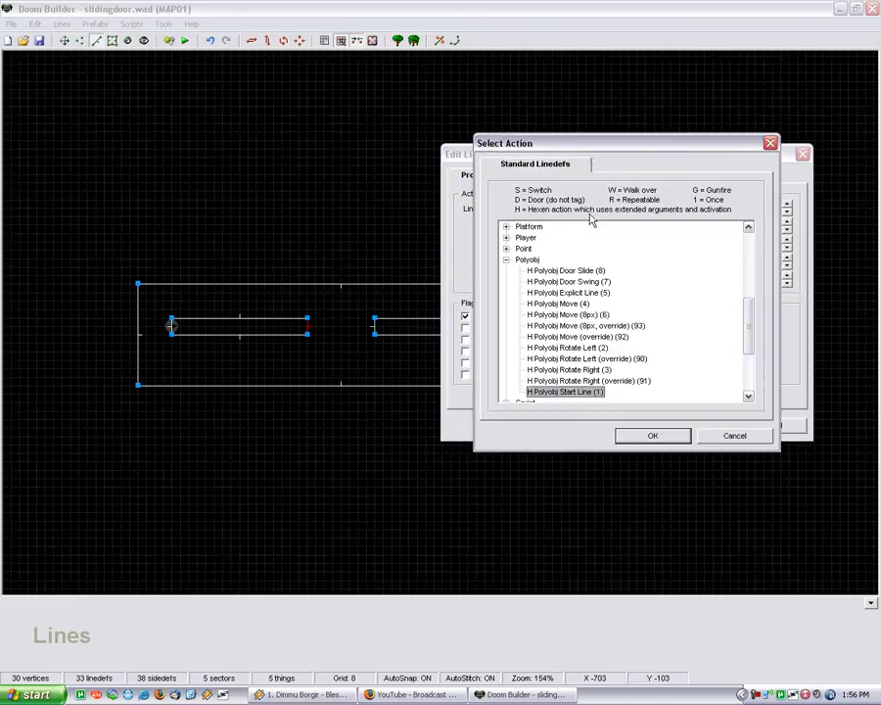
click(746, 436)
click(756, 209)
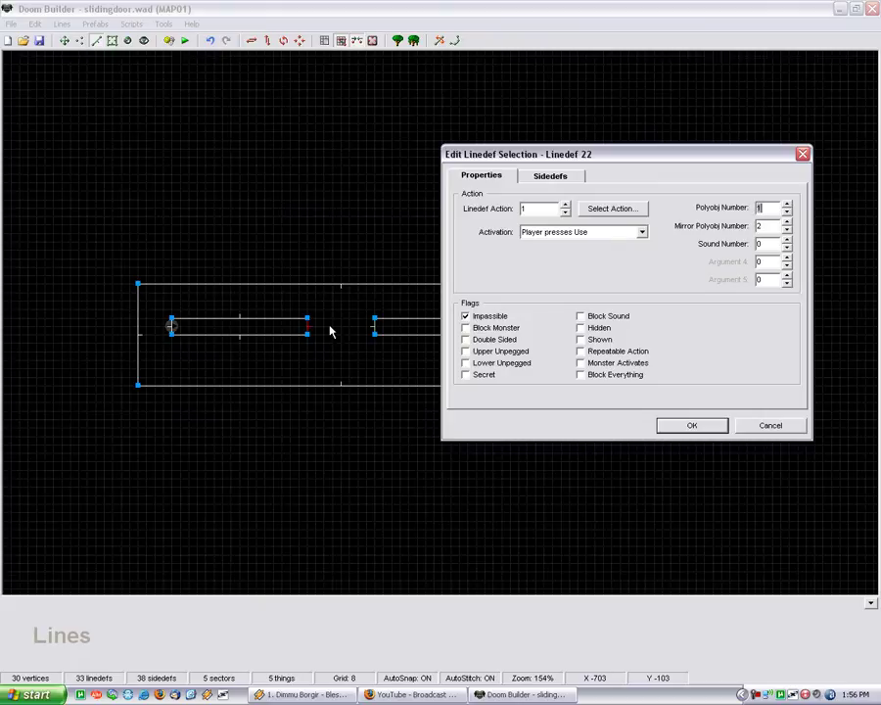
click(771, 426)
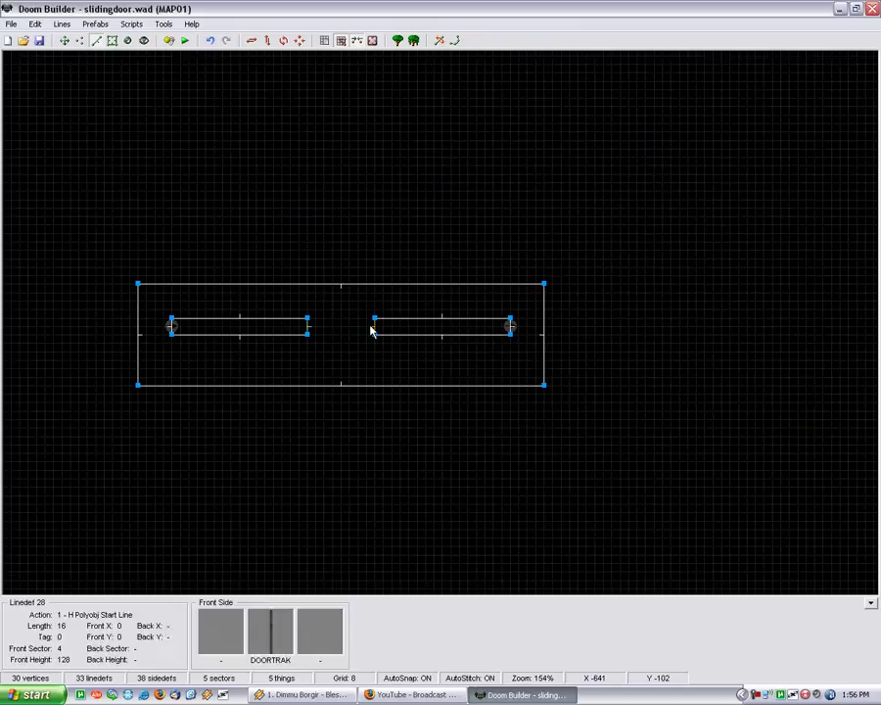
- Examine the second door panel's inner end line, including its polyobject and mirror numbers and its sidedefs
right_click(376, 333)
click(363, 230)
click(326, 226)
key(Tab)
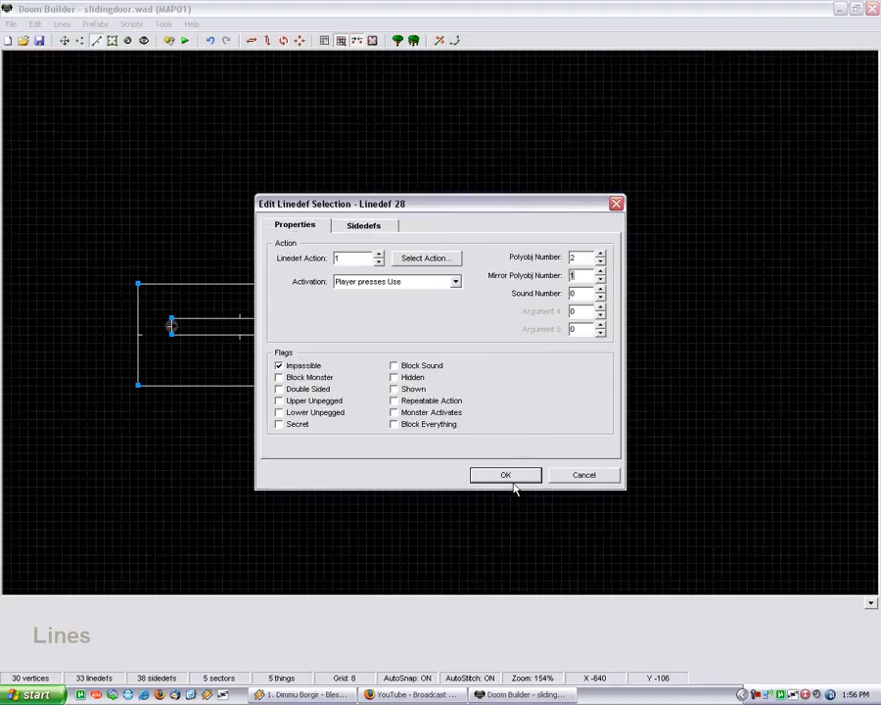
click(362, 227)
click(326, 227)
click(511, 477)
- View the door slide action properties of the two switch lines on the wall block beside the doorway
scroll(253, 228, down, 2)
scroll(253, 228, down, 4)
scroll(472, 285, up, 7)
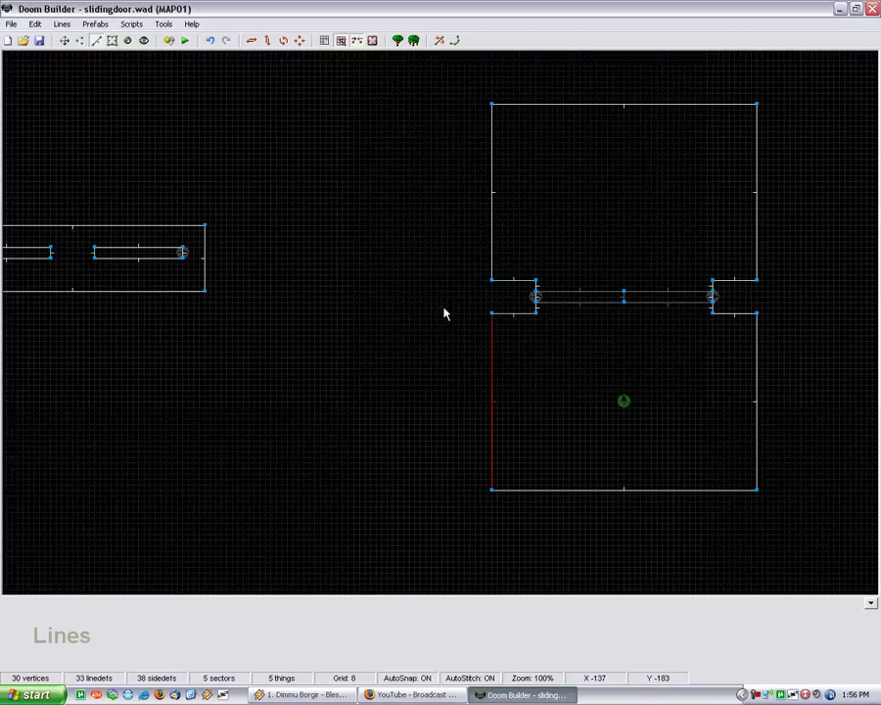
right_click(465, 302)
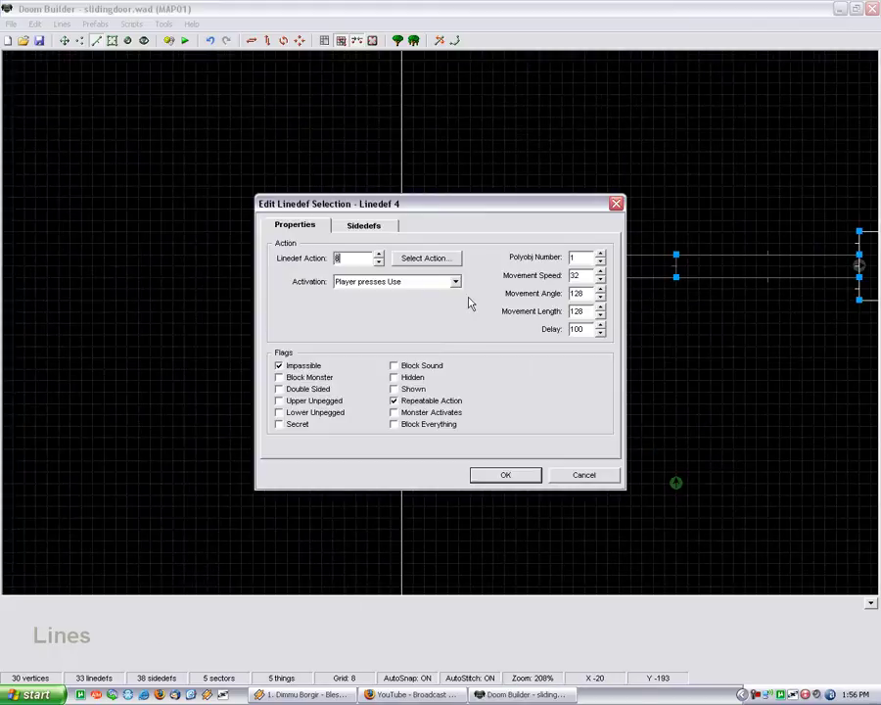
key(Escape)
click(456, 235)
right_click(457, 237)
click(599, 263)
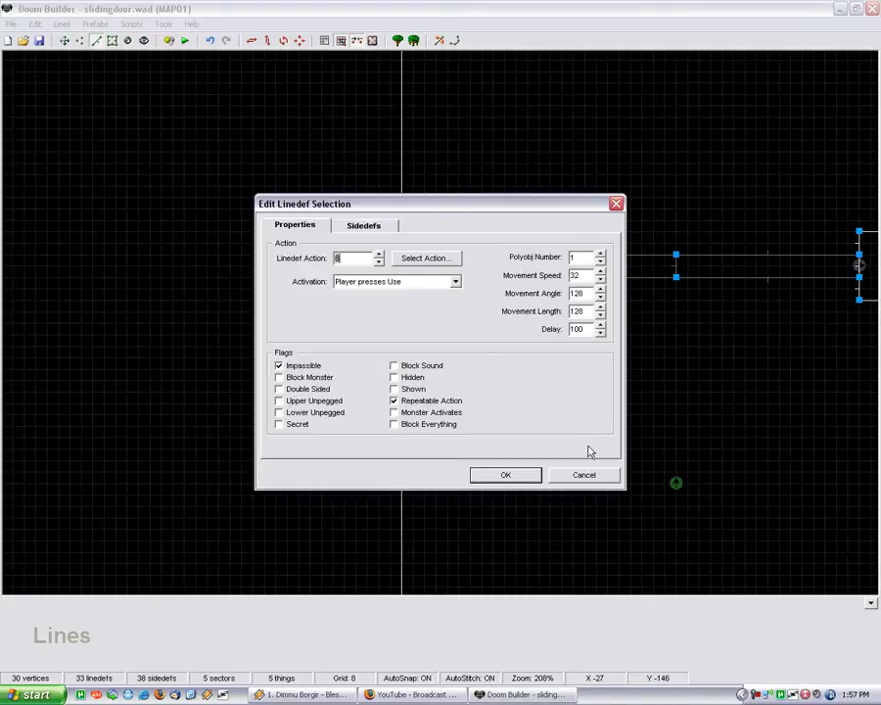
click(584, 475)
right_click(456, 232)
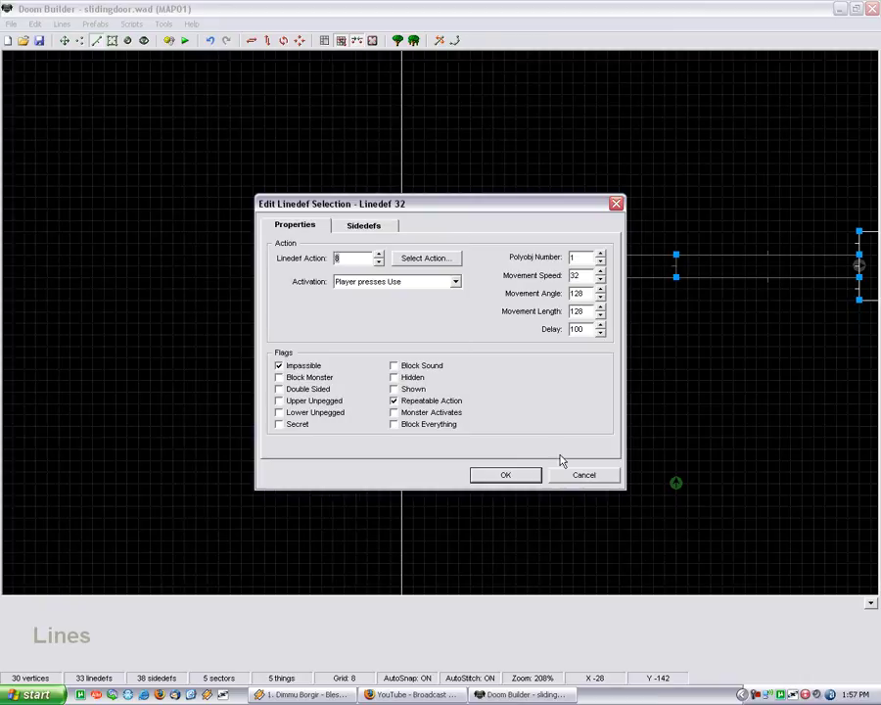
click(582, 475)
- Set the polyobject movement speed to 16 on the switch line facing the player start's room
right_click(459, 299)
drag(530, 207, 598, 187)
drag(633, 257, 608, 258)
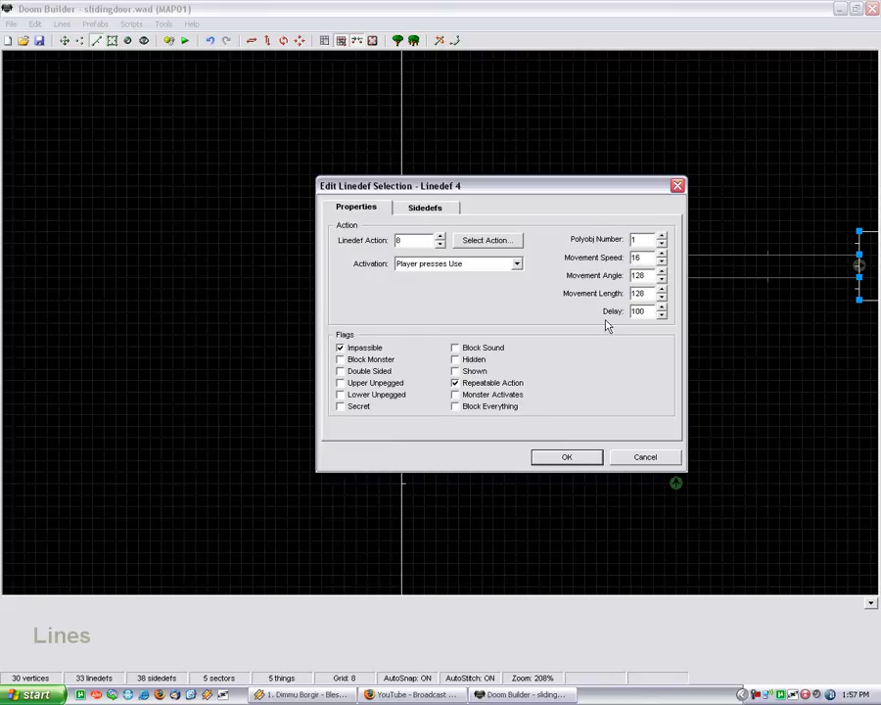
drag(582, 188, 594, 359)
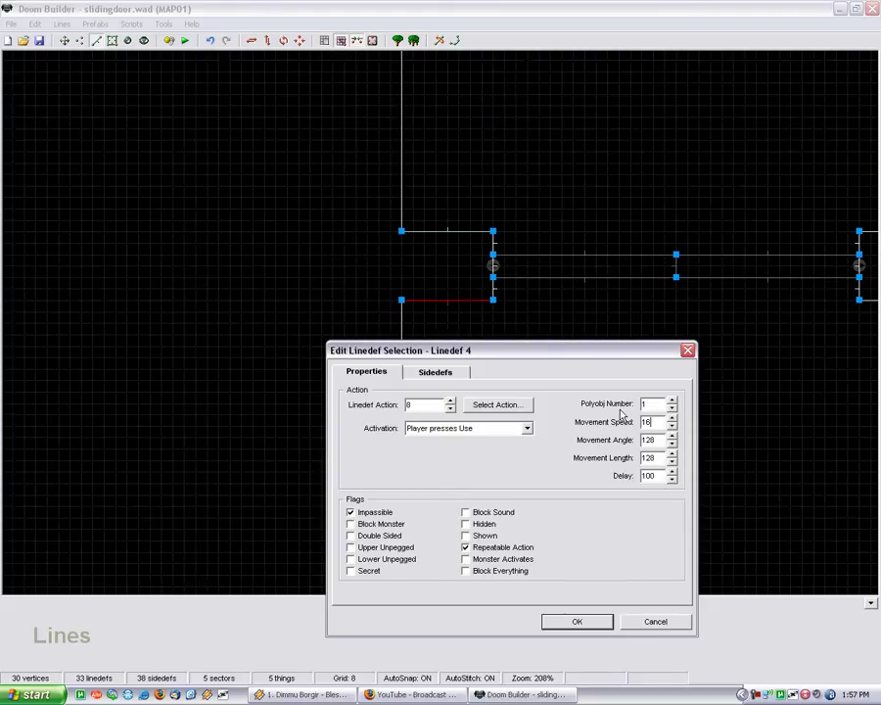
drag(643, 439, 681, 467)
click(656, 455)
click(644, 476)
drag(657, 476, 616, 474)
click(577, 623)
- Save the map and launch it in ZDoom for testing
scroll(231, 299, down, 2)
scroll(196, 196, down, 1)
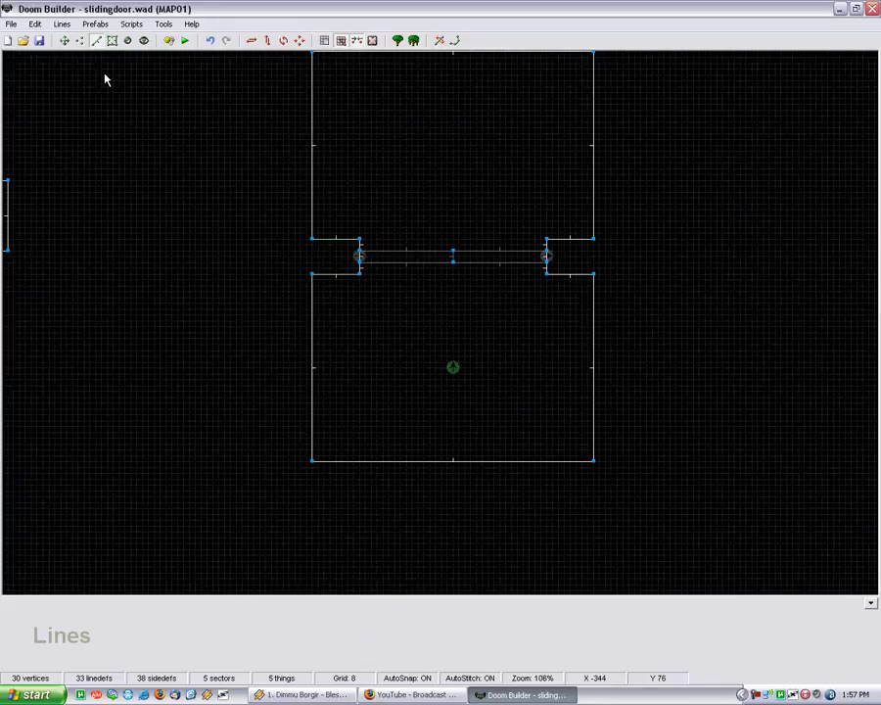
click(41, 43)
click(186, 42)
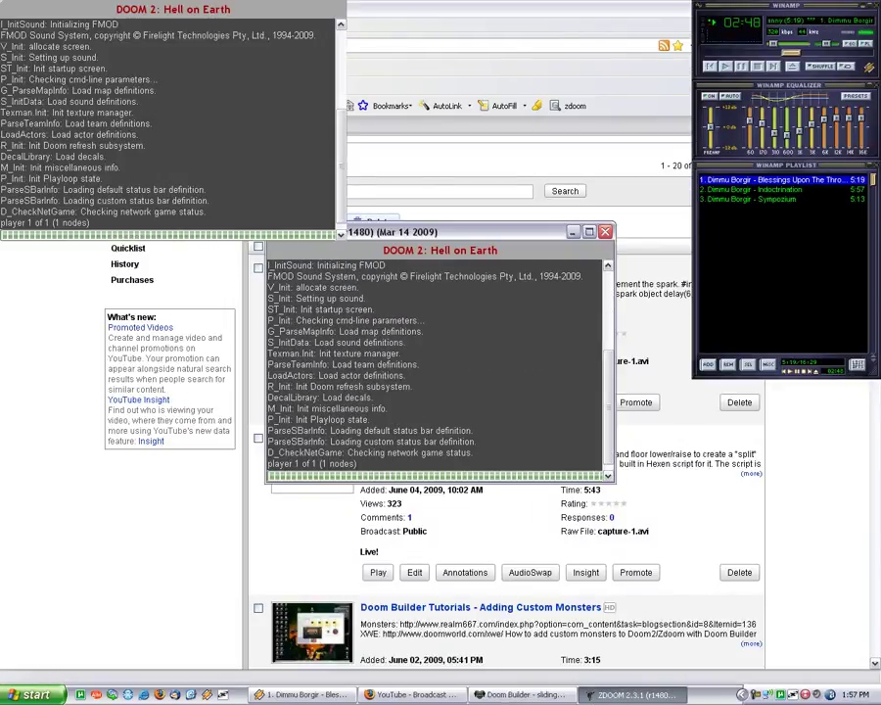
- Activate the wall switch to open the sliding door in the test game, and walk through to the other room
key(Left)
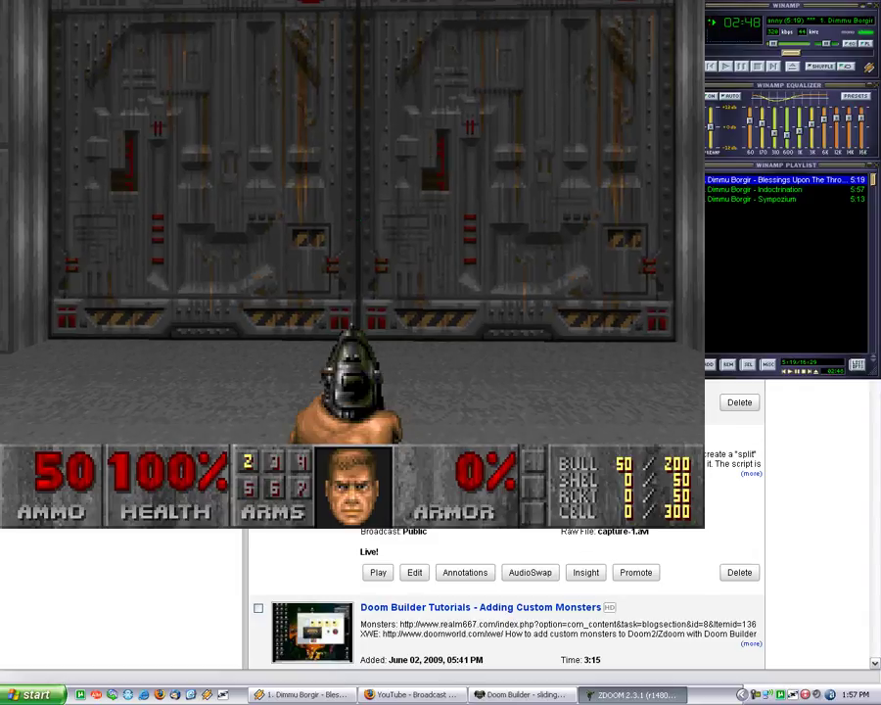
key(Up)
key(Right)
key(Up)
key(Left)
key(space)
key(Right)
key(Up)
key(Up)
key(Right)
key(Up)
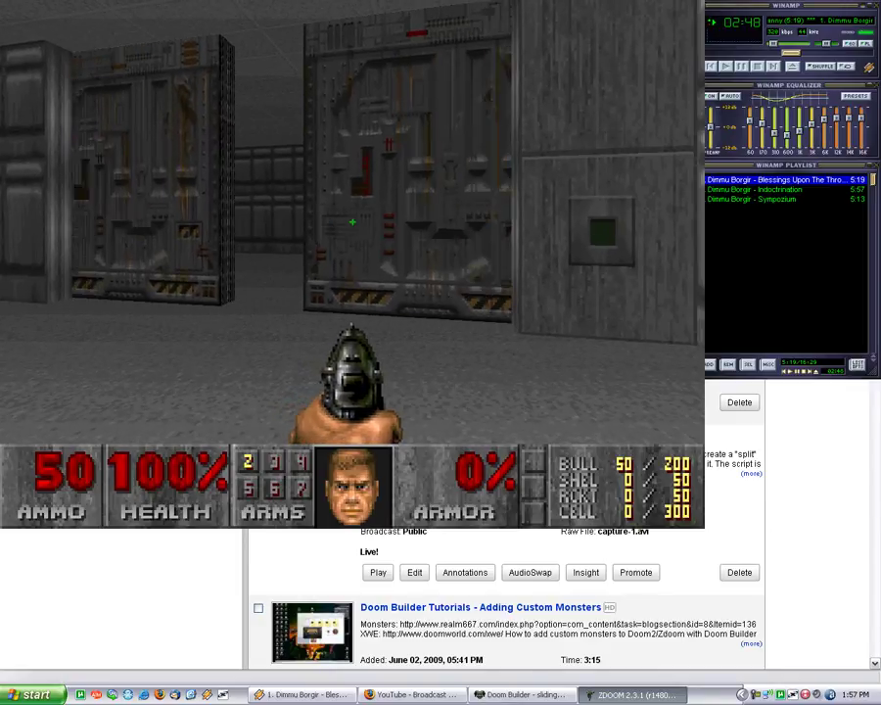
- Operate the door from the far side, return through the doorway and watch how the panels slide
key(Up)
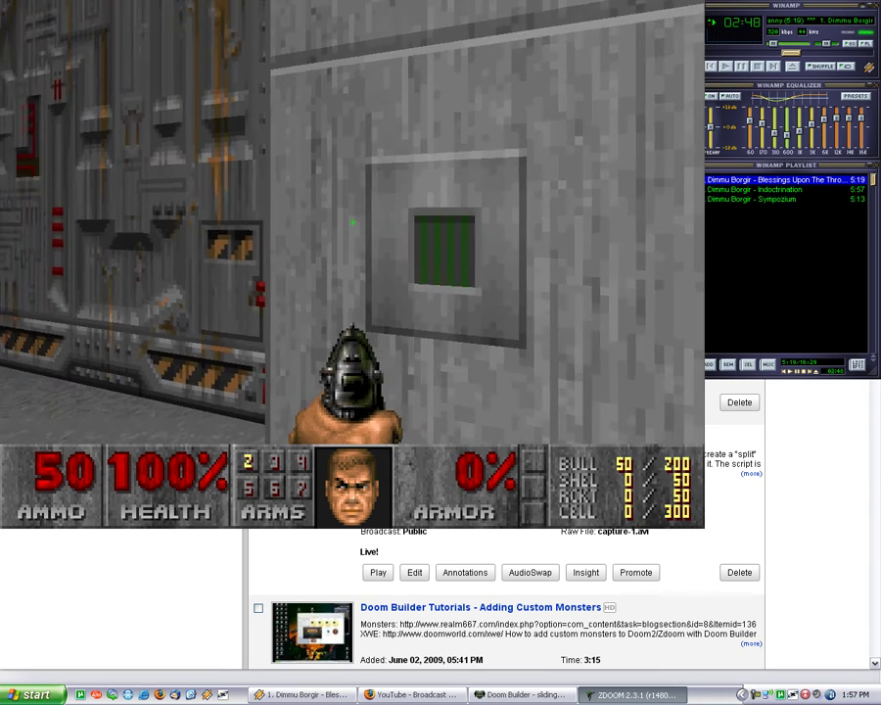
key(Up)
key(Left)
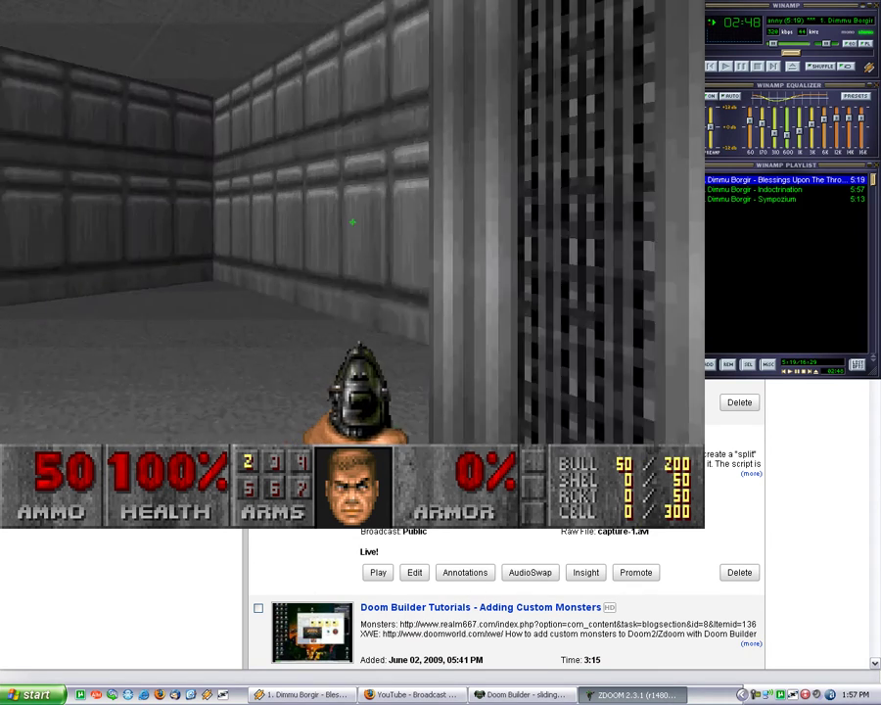
key(Down)
key(Right)
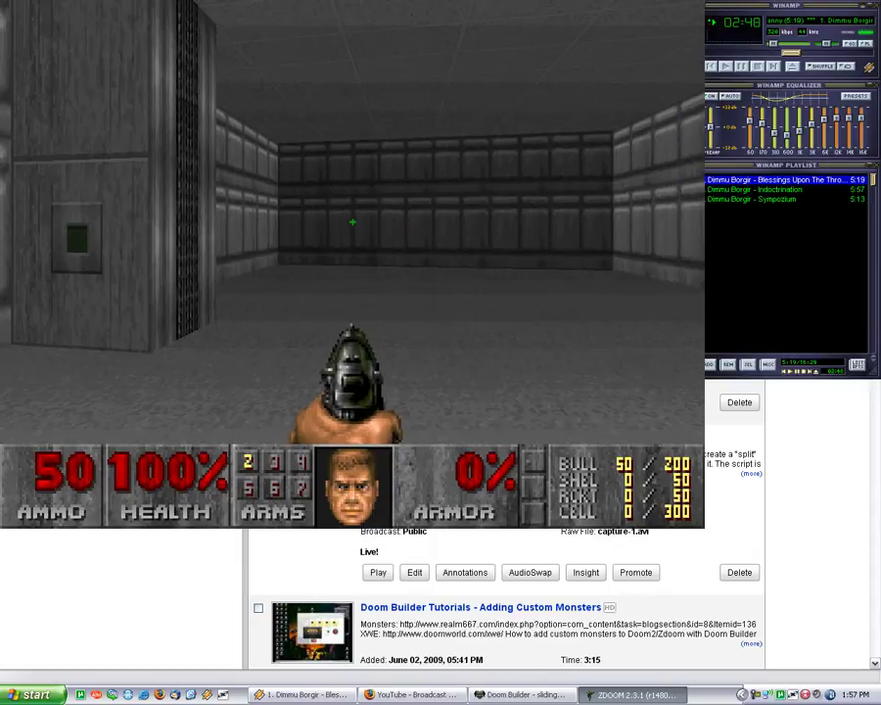
key(Up)
key(Right)
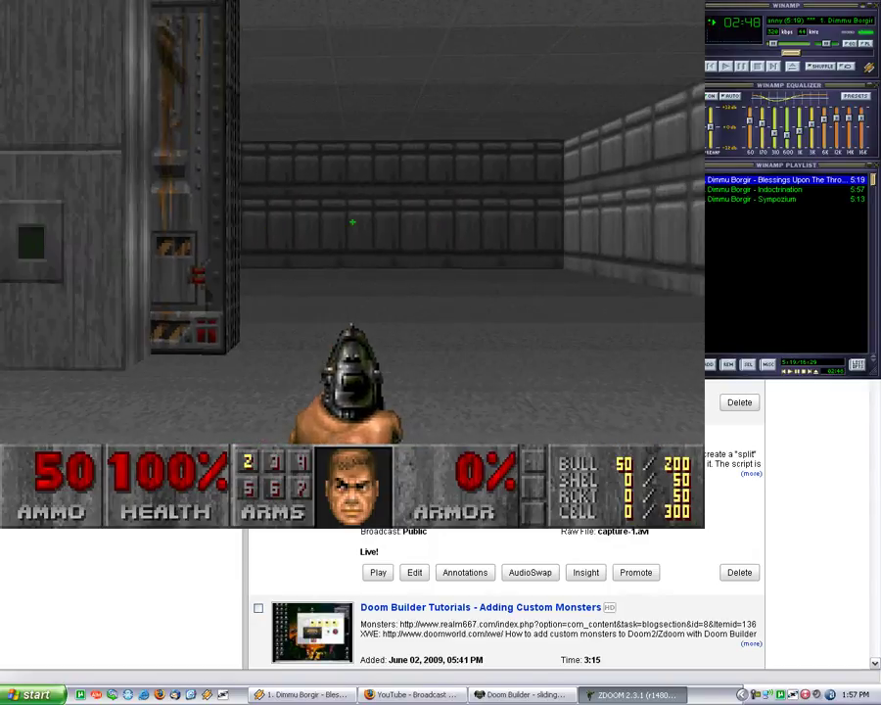
key(d)
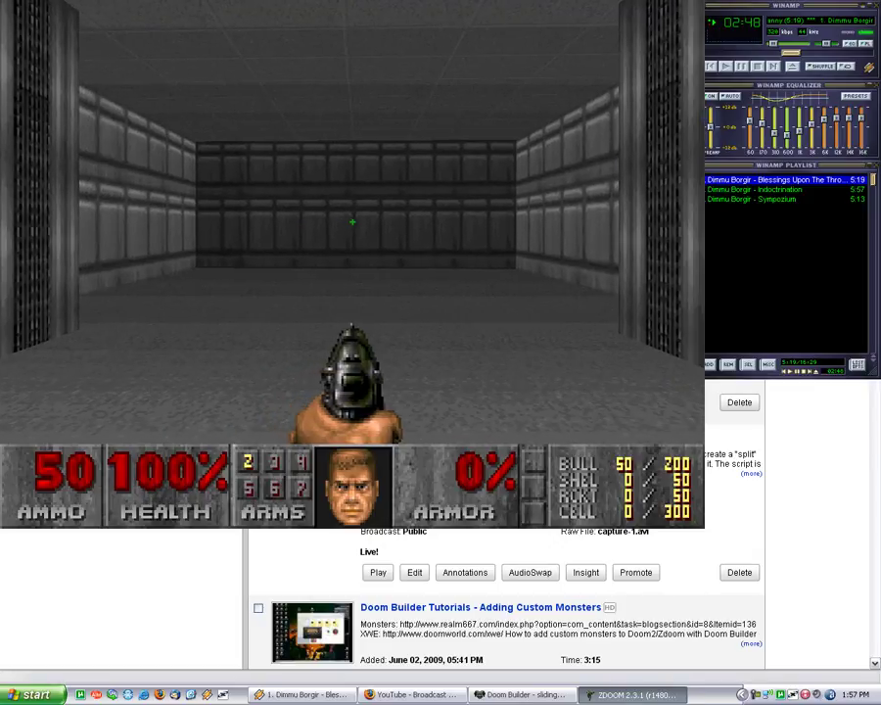
key(Down)
key(Down)
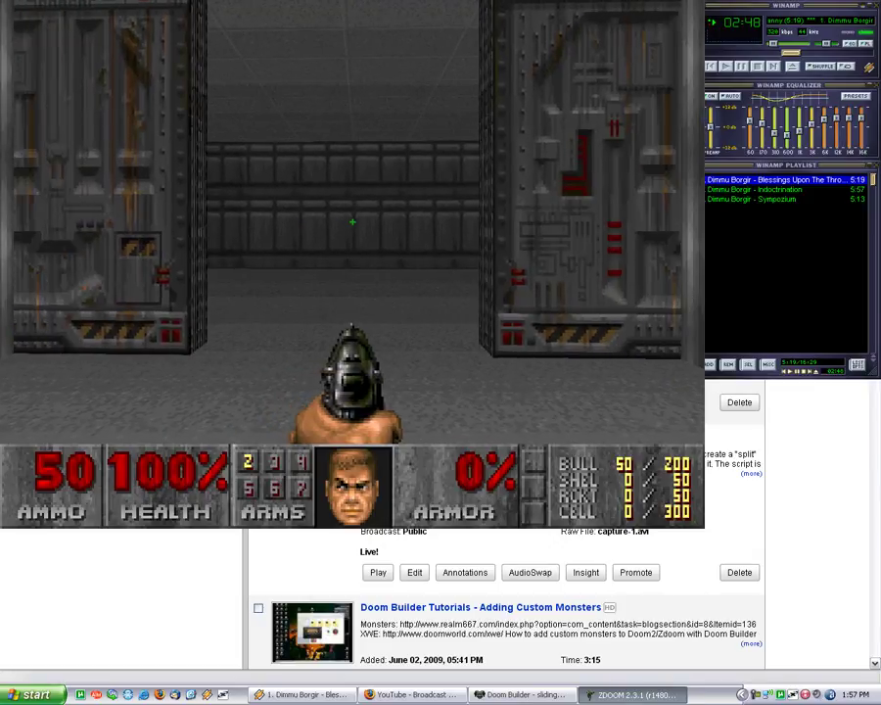
key(Down)
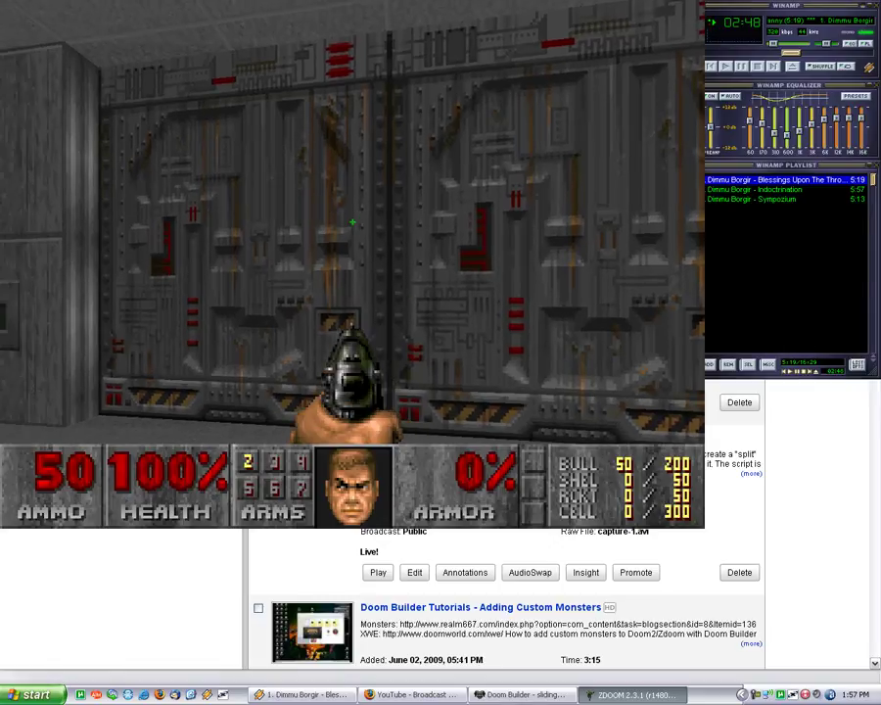
key(Down)
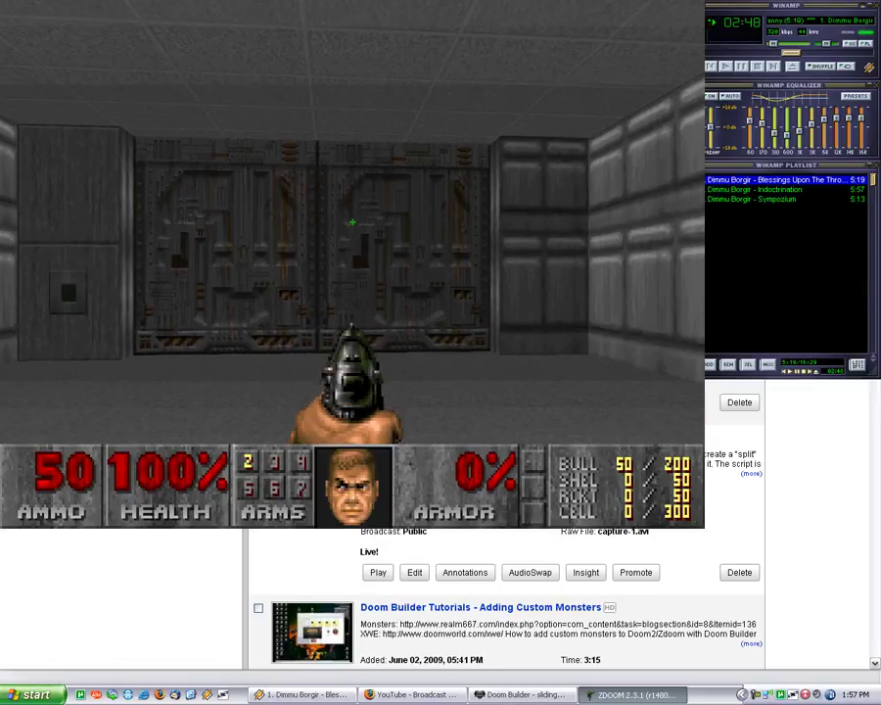
- Quit the test game and return to the map editor
key(Escape)
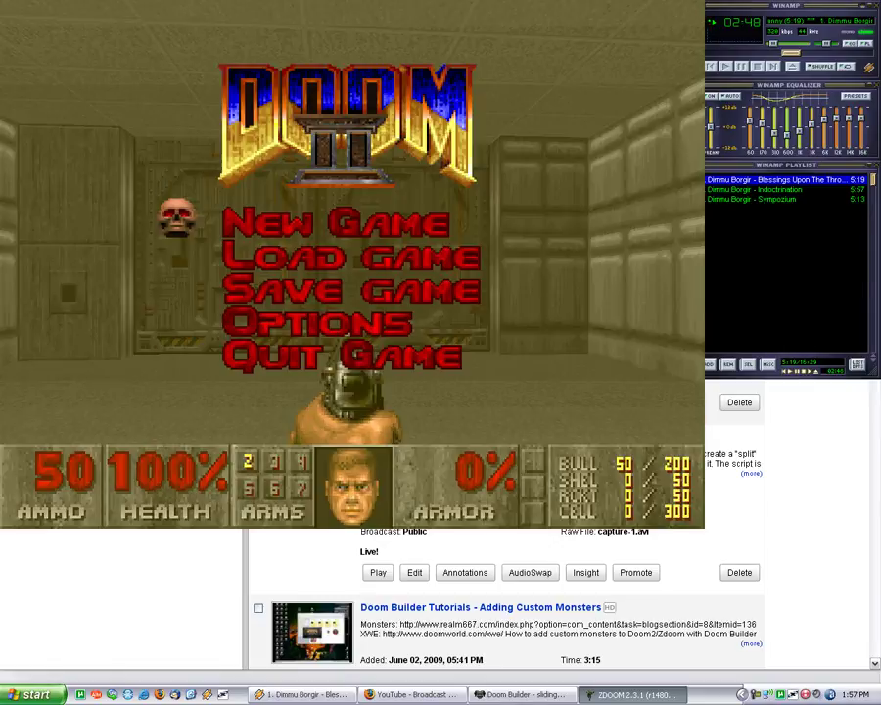
key(Up)
key(Return)
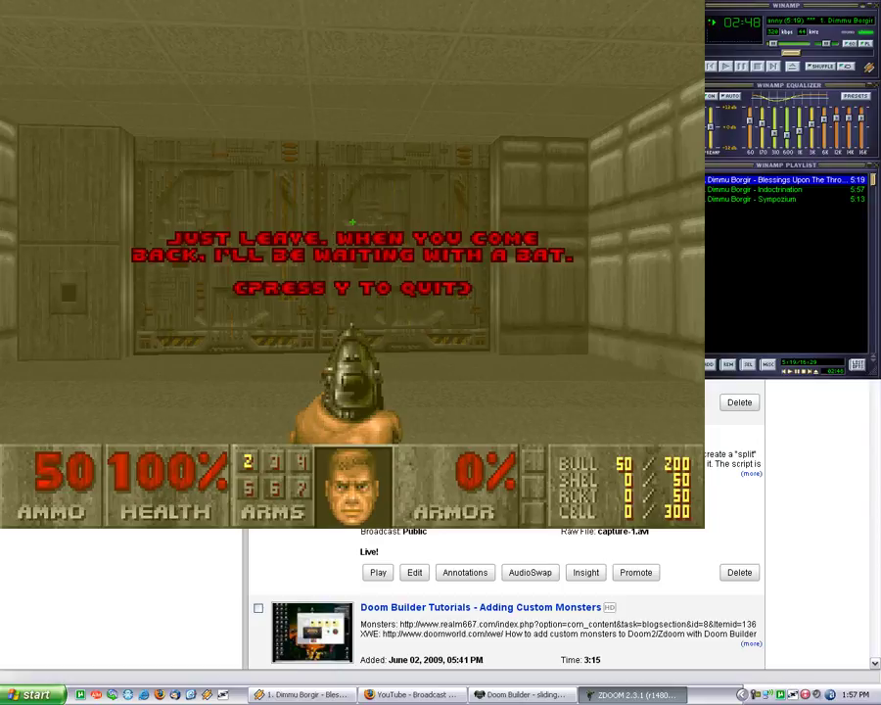
key(y)
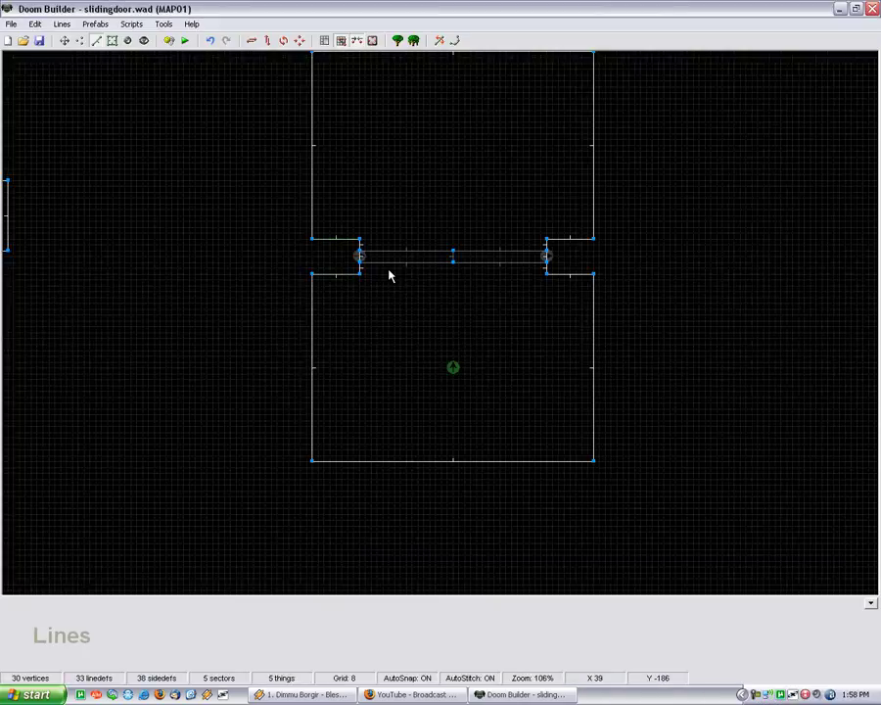
- Switch to Things mode and examine the door panels' polyobject anchors and the doorway's polyobject start spots
scroll(512, 285, down, 2)
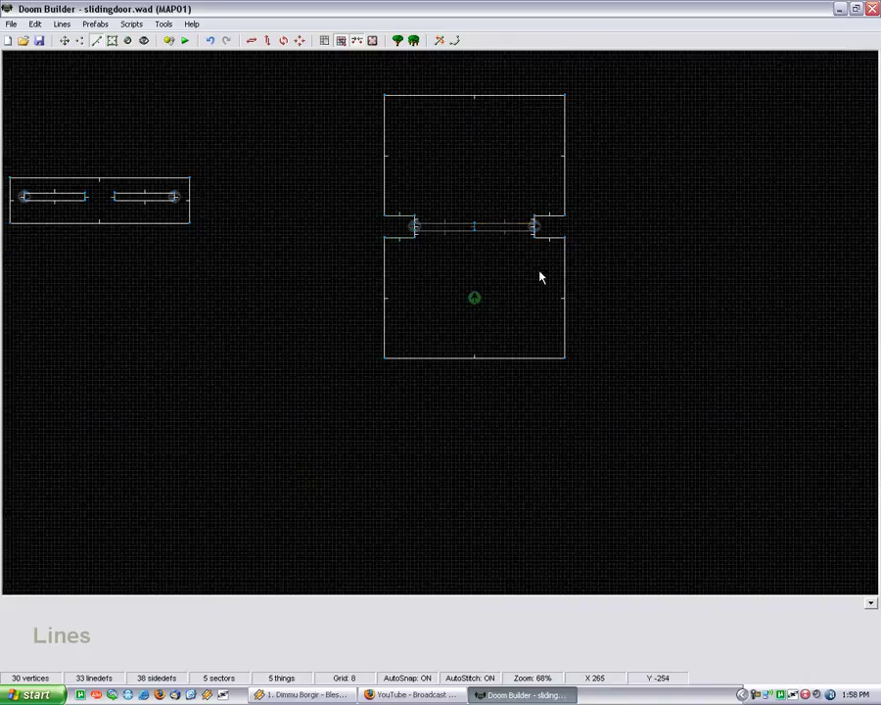
scroll(499, 218, down, 1)
scroll(498, 197, up, 2)
scroll(625, 307, down, 1)
scroll(590, 290, up, 1)
scroll(674, 335, down, 1)
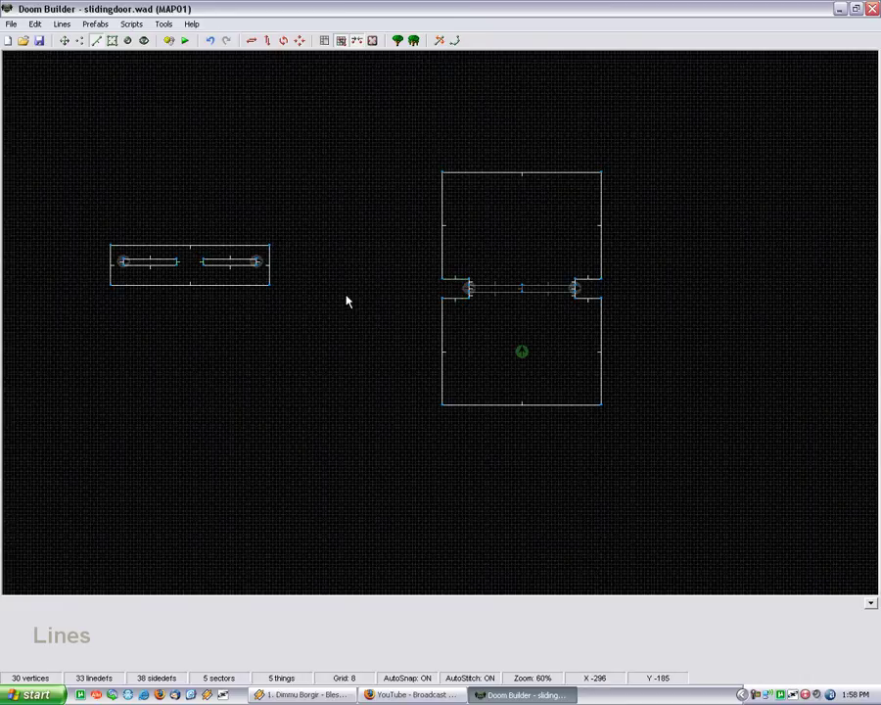
scroll(246, 259, up, 4)
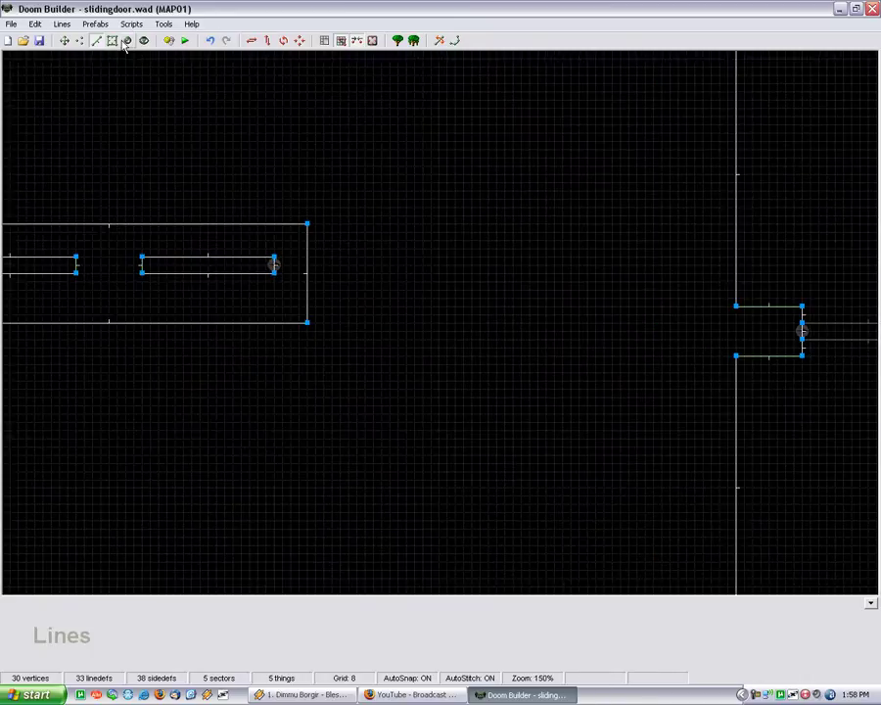
click(128, 40)
scroll(382, 358, down, 2)
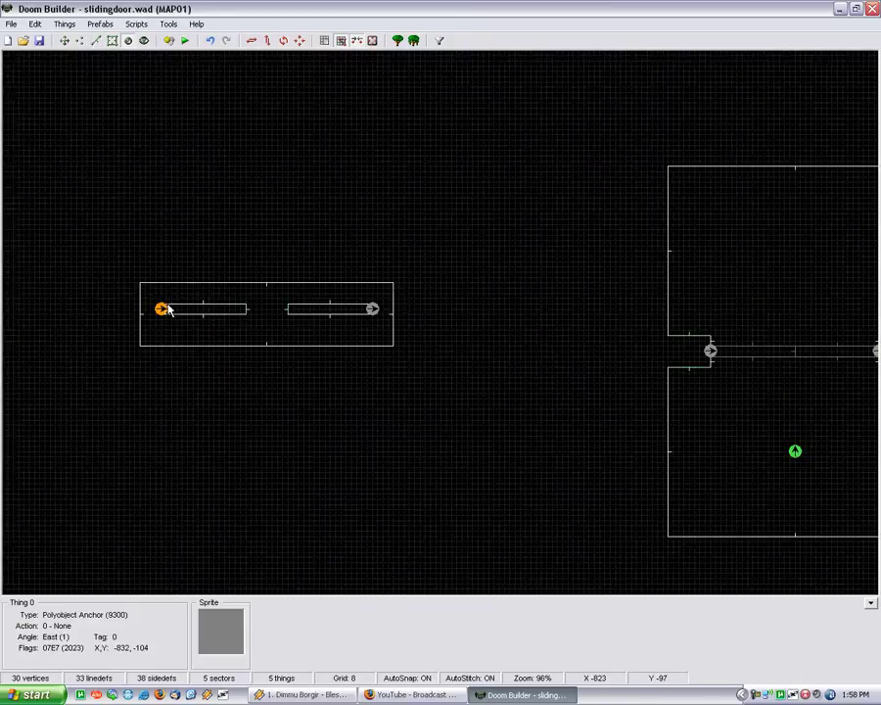
scroll(769, 320, down, 3)
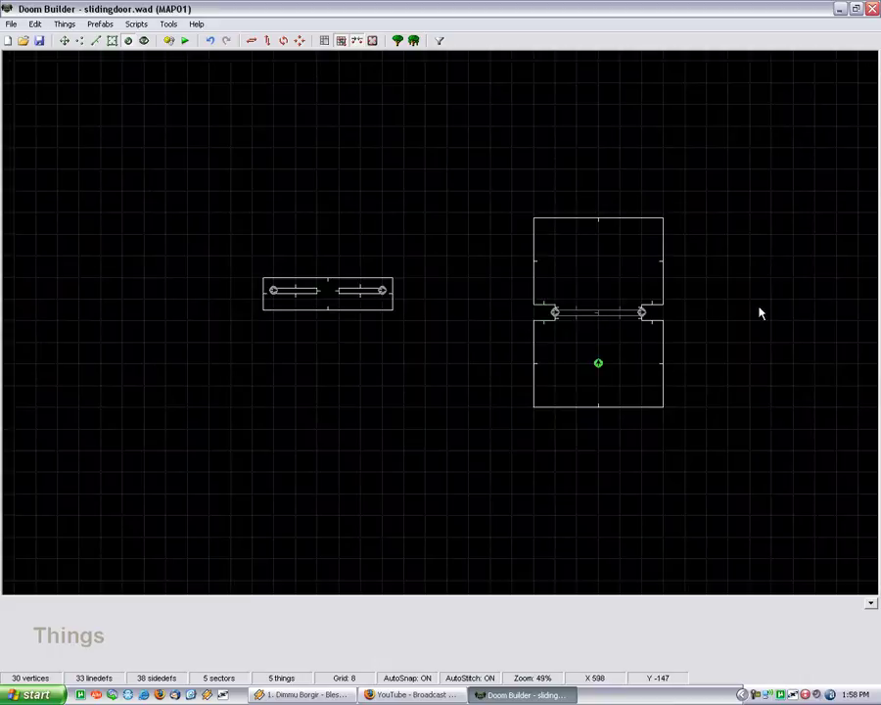
scroll(320, 331, up, 10)
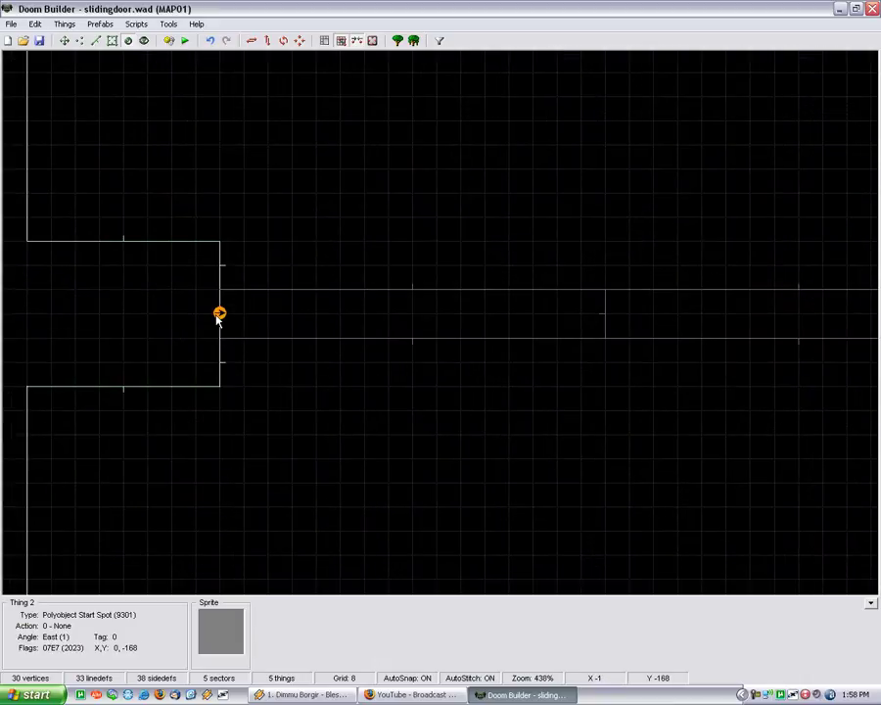
scroll(259, 293, down, 4)
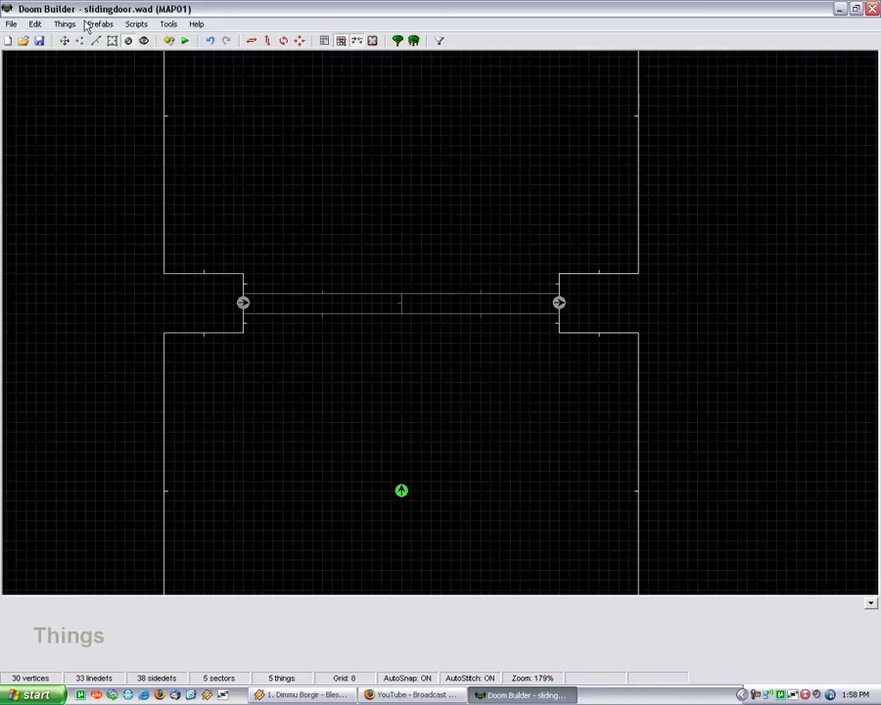
- Return to the two door panels outside the rooms and switch to Lines mode
scroll(318, 251, down, 5)
scroll(50, 255, up, 5)
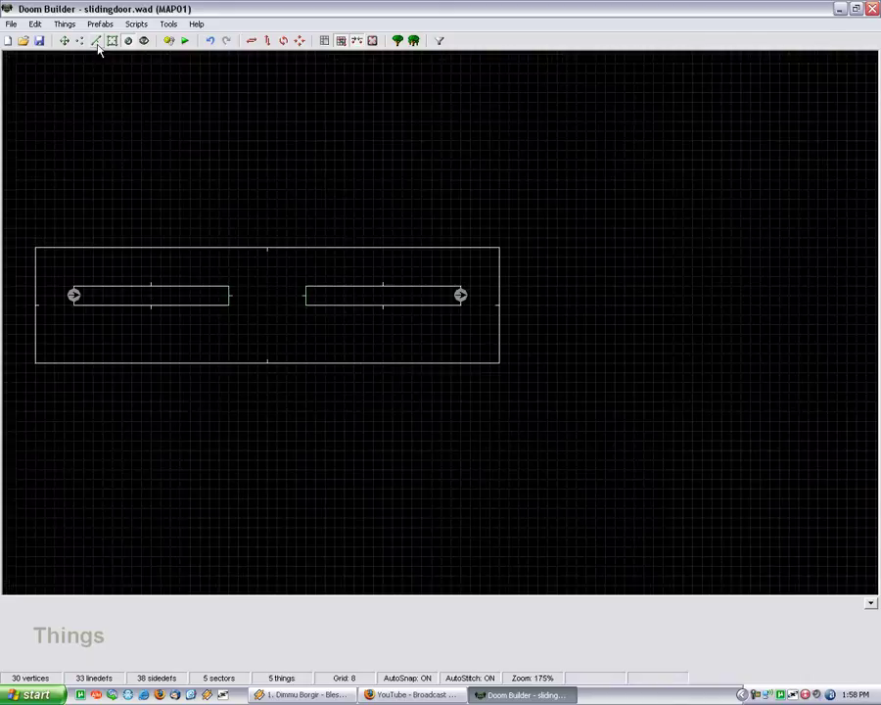
click(95, 40)
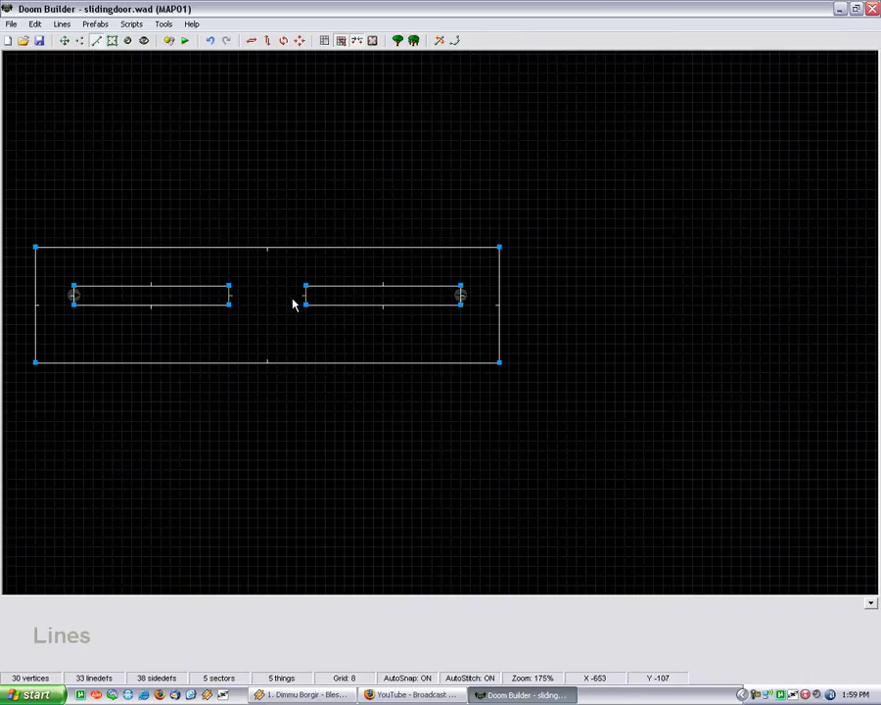
- Examine the polyobject and mirror polyobject numbers on the facing inner end lines of the two door panels
right_click(229, 300)
click(573, 256)
key(Tab)
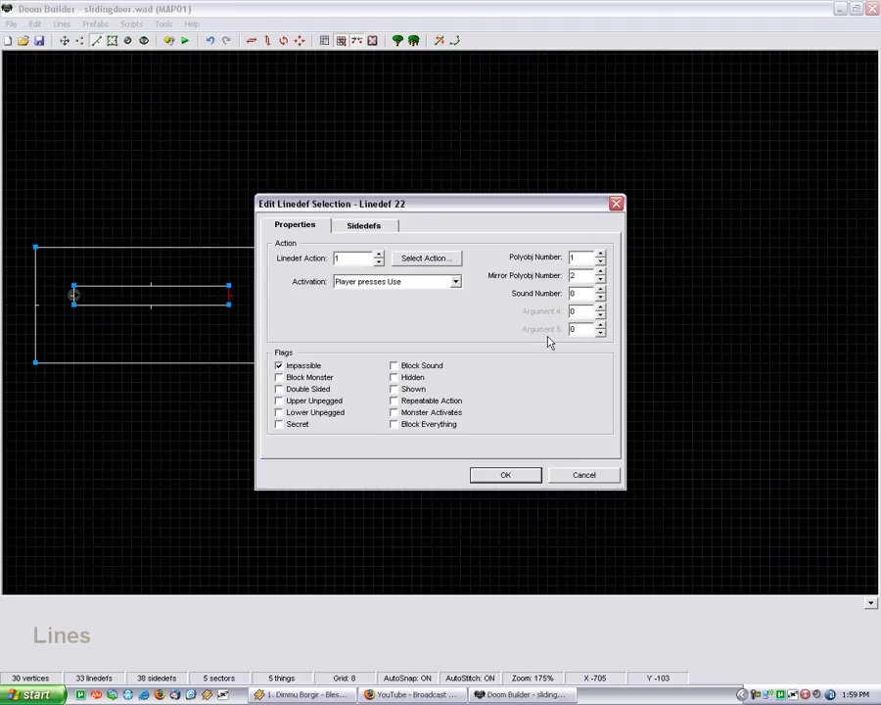
click(513, 477)
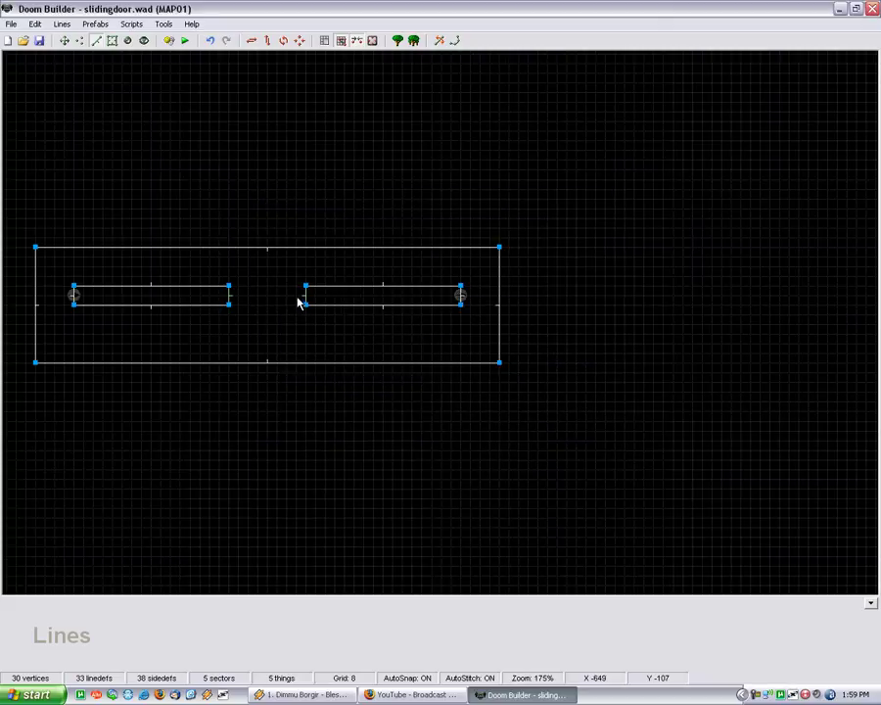
right_click(231, 300)
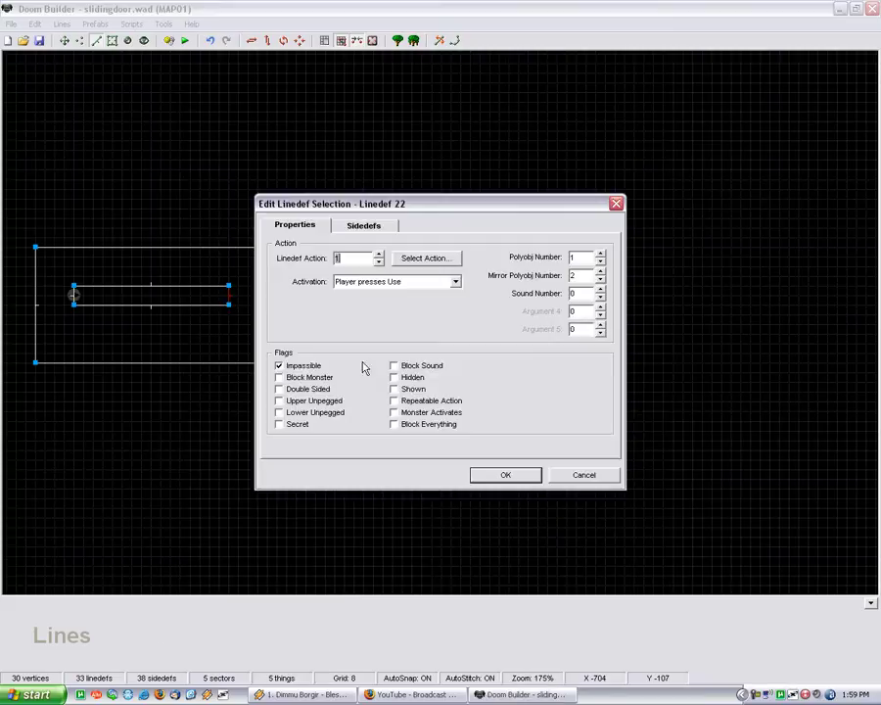
click(501, 476)
right_click(304, 299)
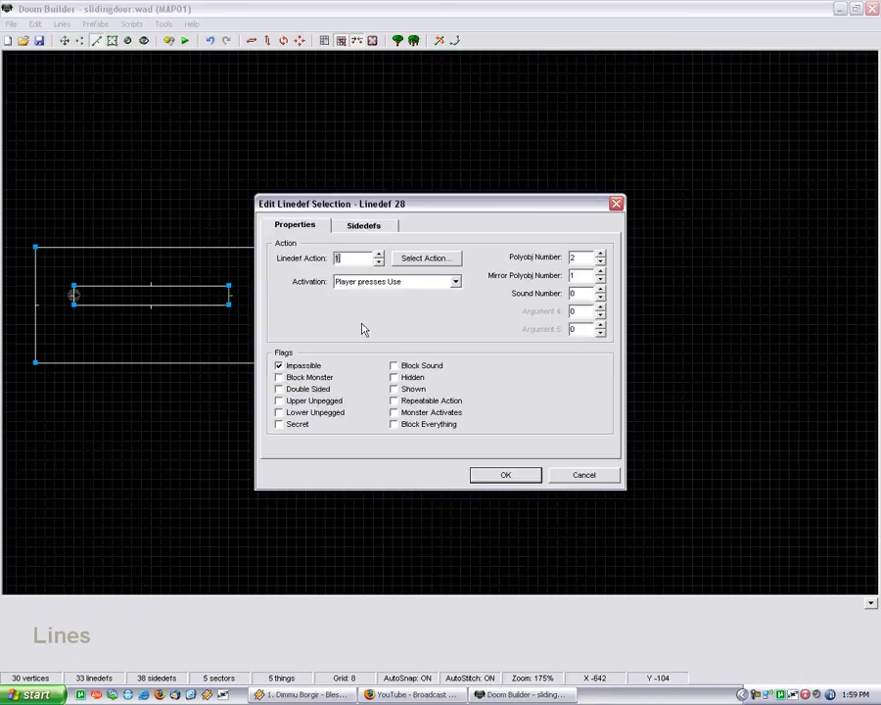
click(499, 476)
- Examine the movement angle and movement length in the line action on the lower room's wall west of the doorway
scroll(216, 211, down, 4)
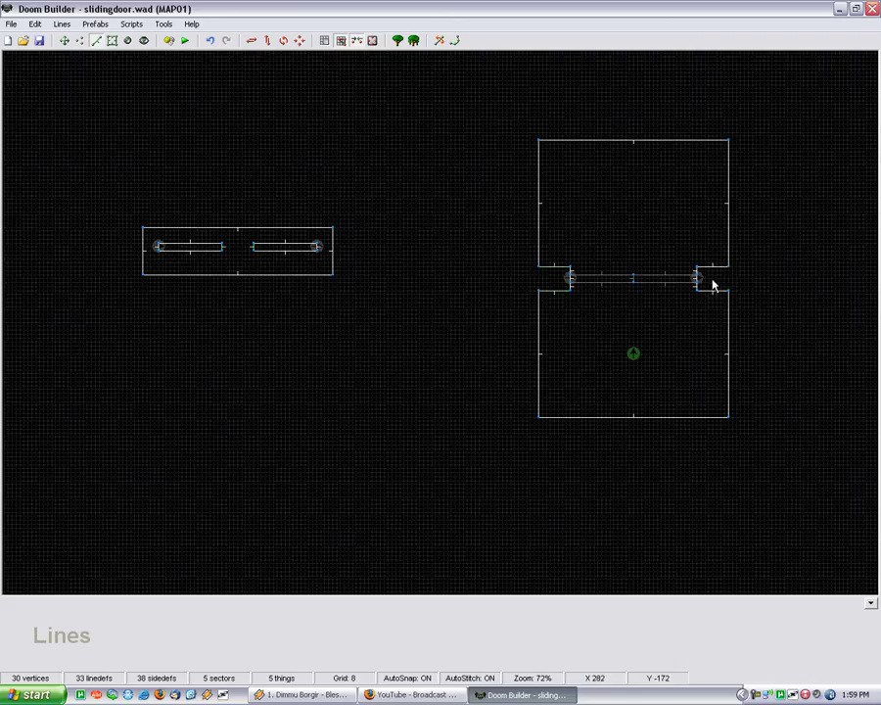
scroll(597, 284, up, 2)
right_click(528, 299)
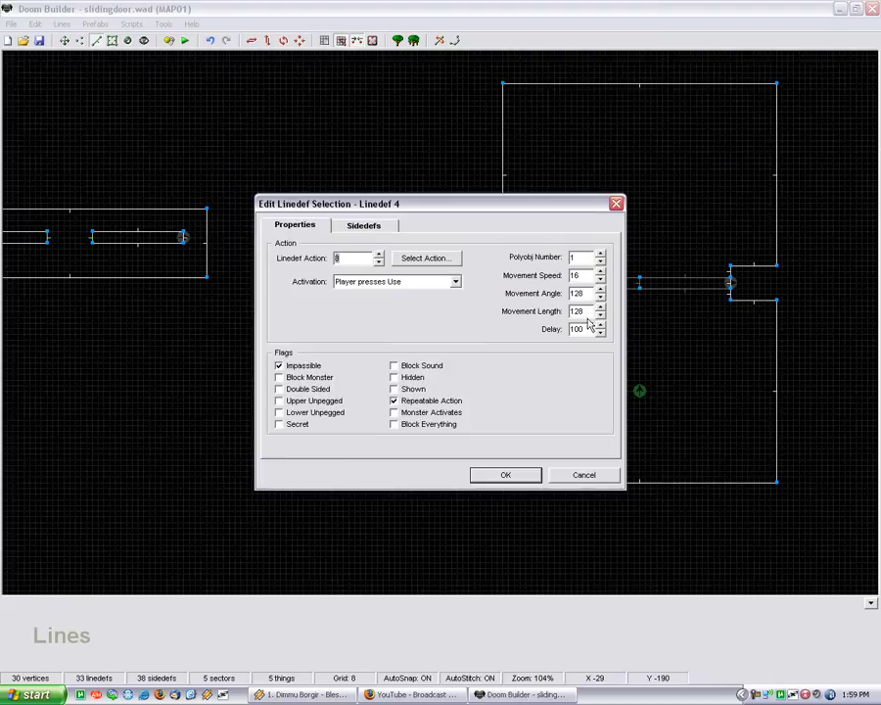
double_click(574, 293)
drag(565, 206, 312, 202)
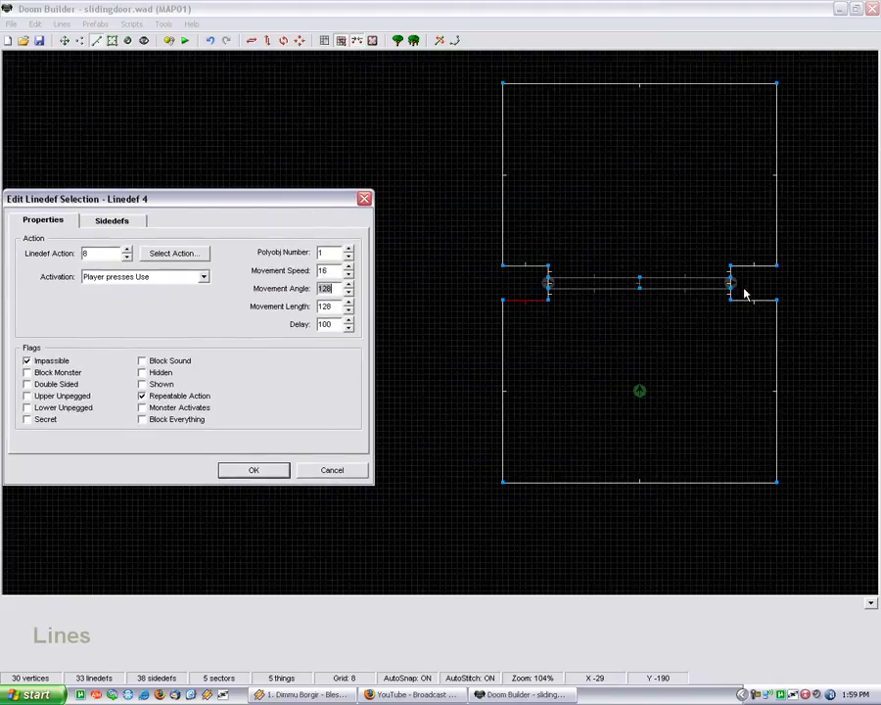
drag(265, 204, 475, 188)
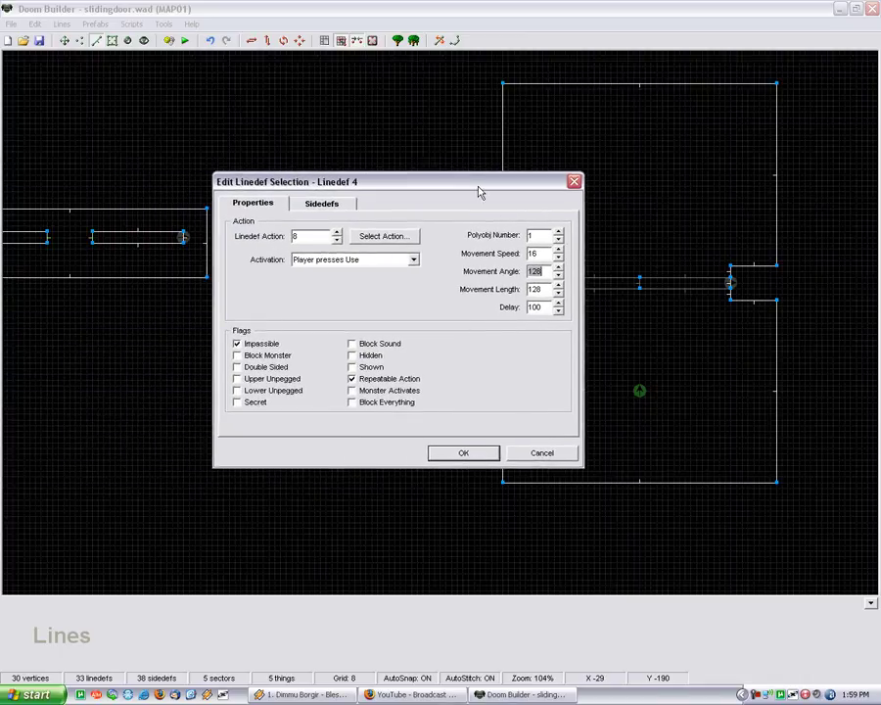
double_click(533, 289)
click(530, 455)
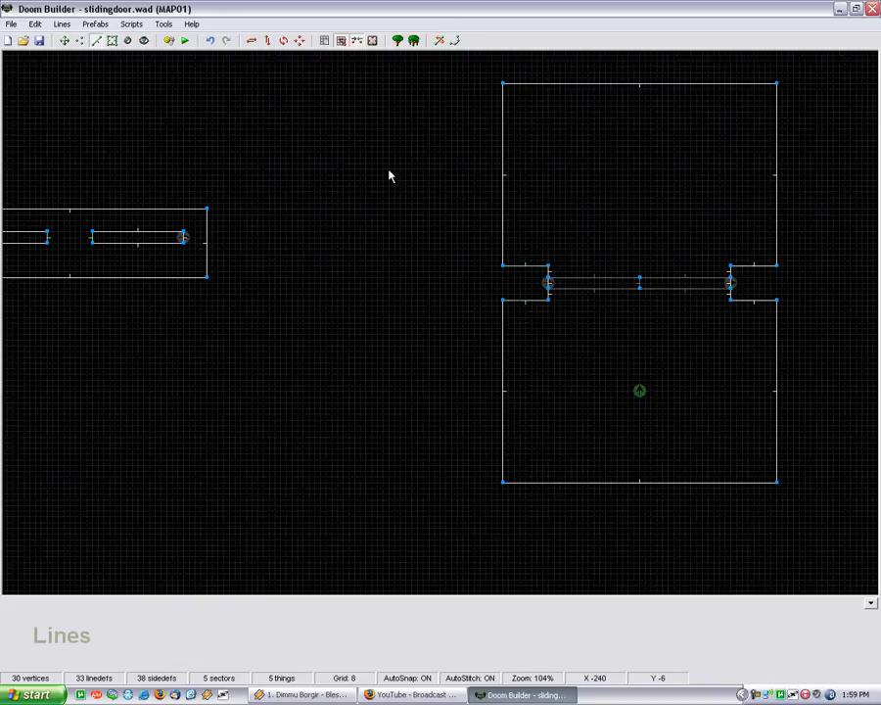
- Return to the door panels and check the action properties of the west panel's upper long line
scroll(372, 244, down, 3)
scroll(284, 264, up, 2)
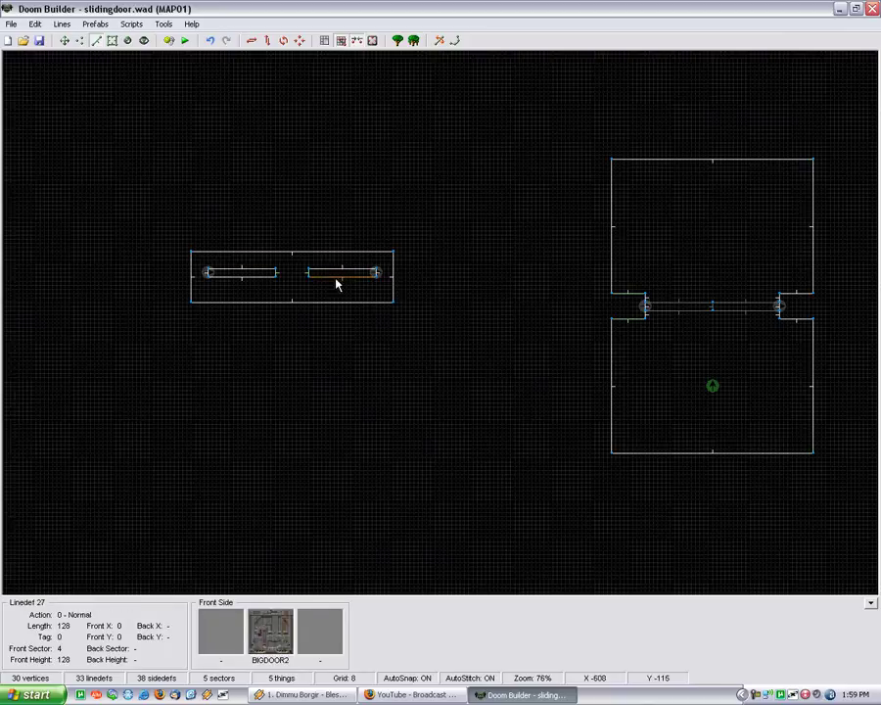
scroll(259, 265, up, 5)
key(l)
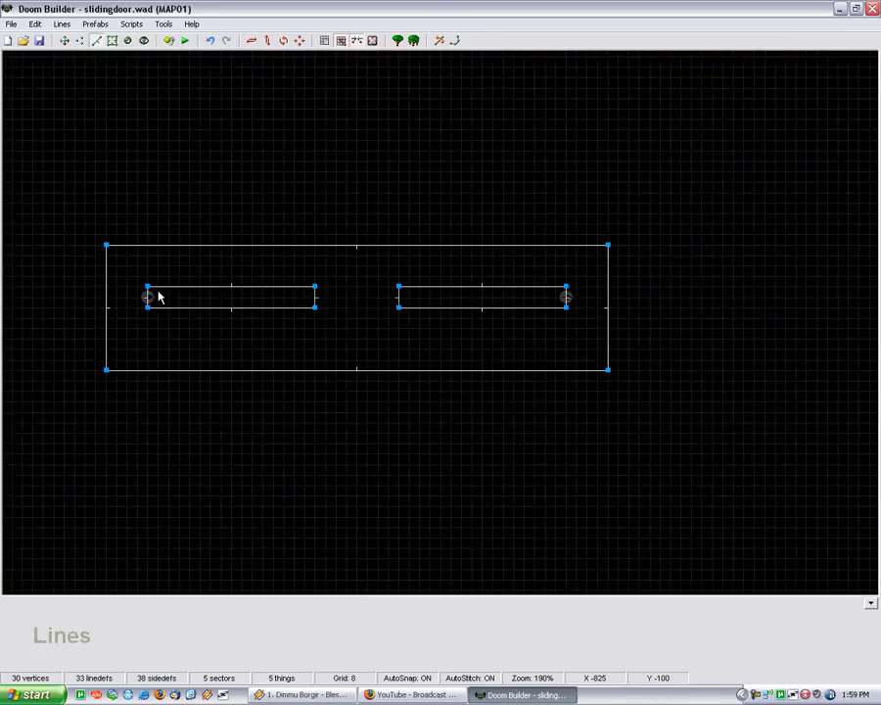
right_click(176, 294)
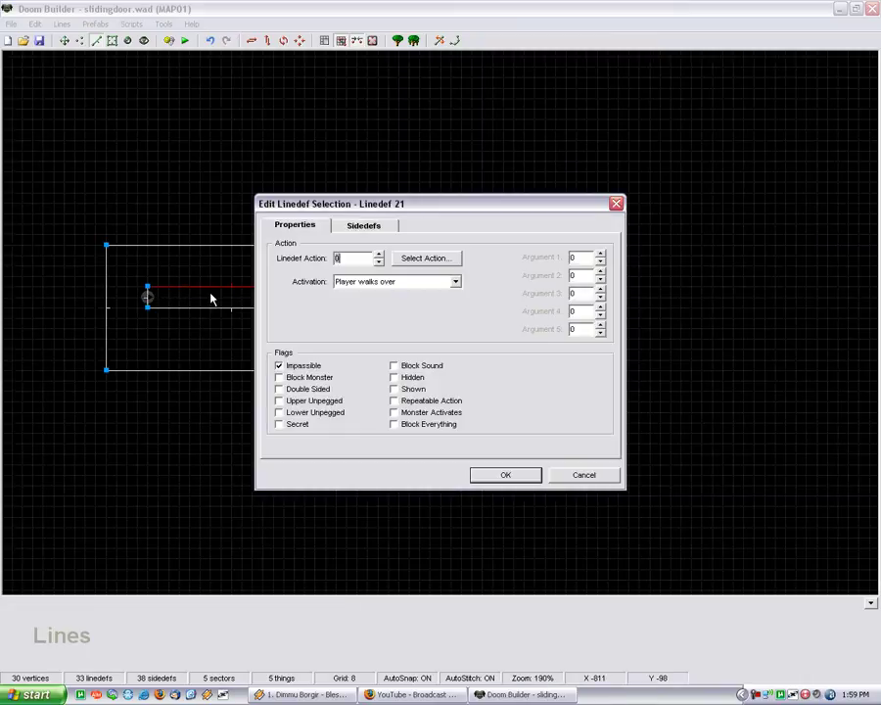
click(602, 473)
scroll(126, 168, down, 2)
scroll(126, 169, down, 3)
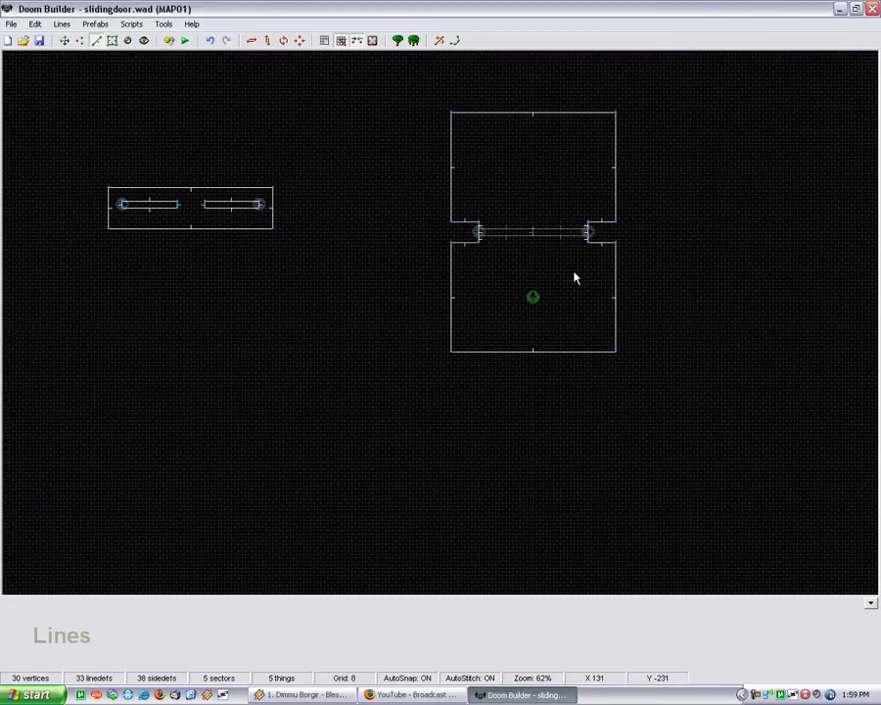
scroll(670, 294, up, 1)
scroll(534, 263, up, 1)
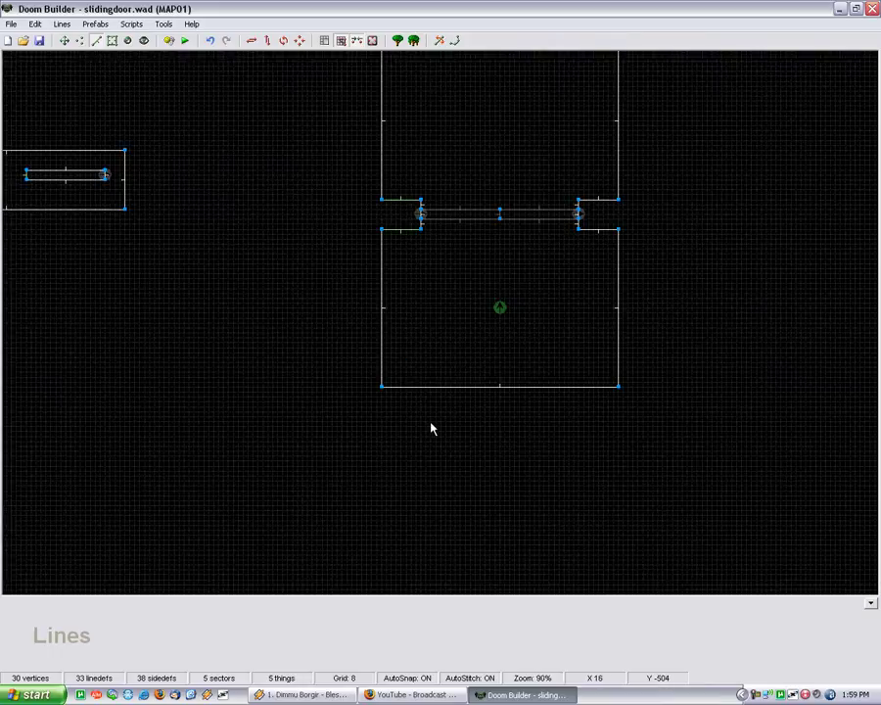
scroll(431, 421, down, 2)
scroll(490, 312, up, 2)
scroll(495, 307, up, 1)
scroll(364, 404, down, 1)
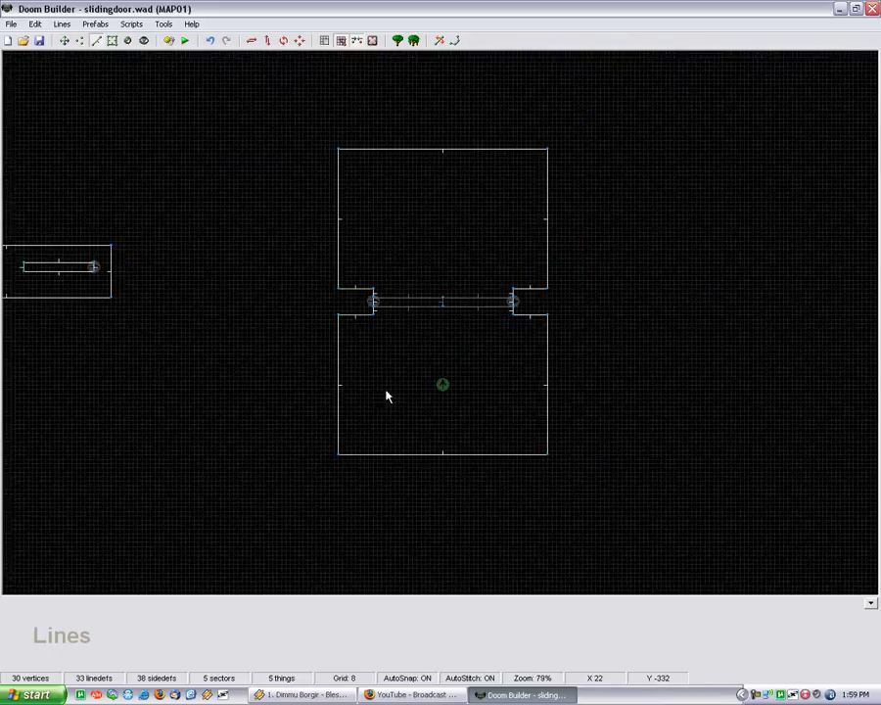